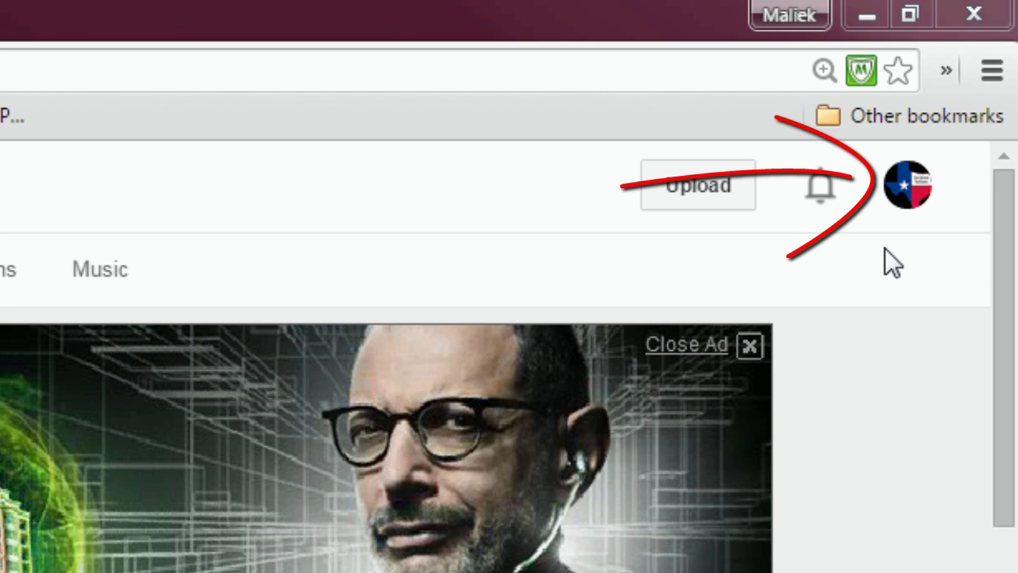
Open Creator Studio for the San Antonio YouTubers channel from the account menu.
click(903, 191)
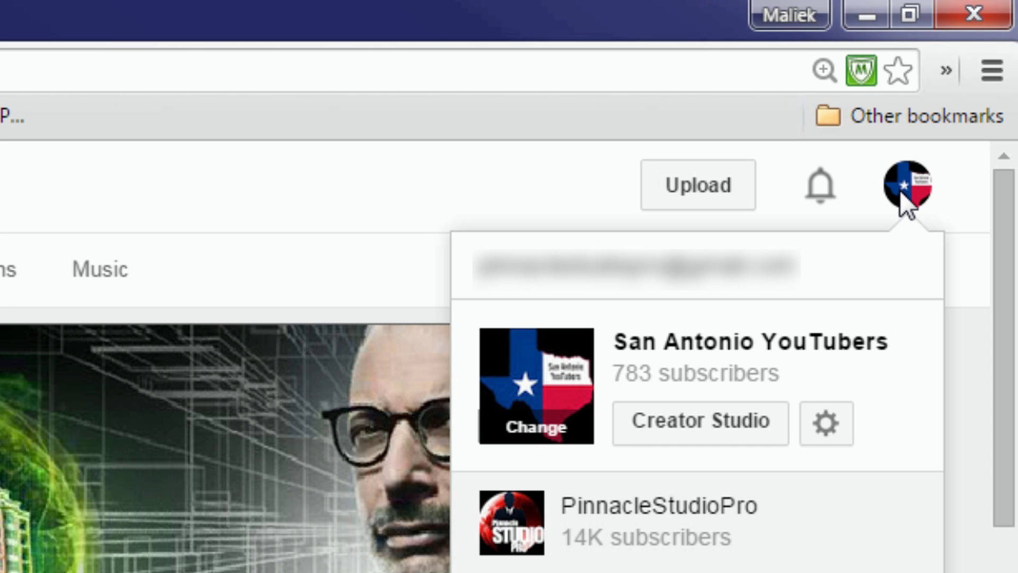
click(703, 424)
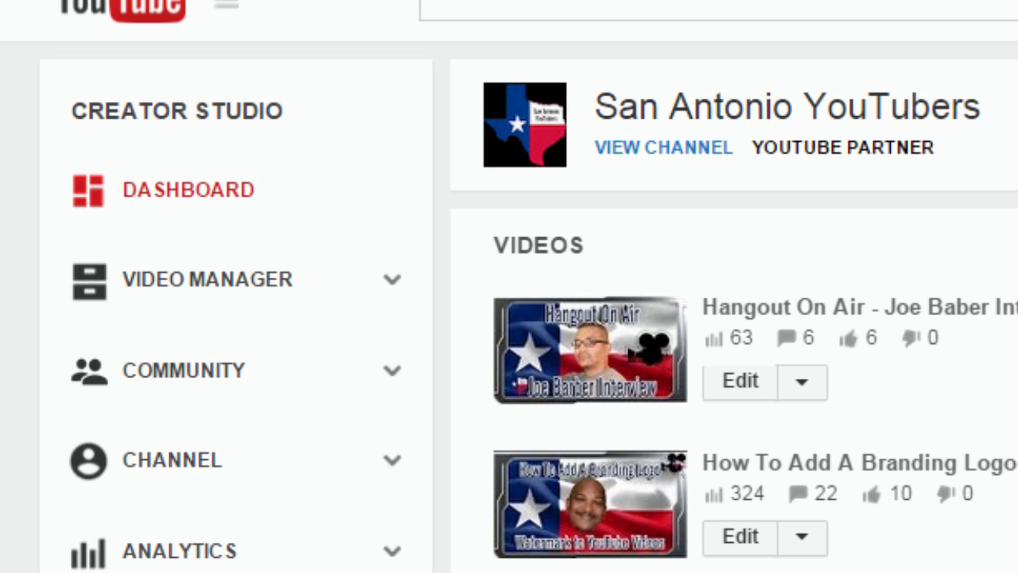
Open the cards editor for 'How To Set Up YouTube Fan Funding' from Video Manager.
click(229, 289)
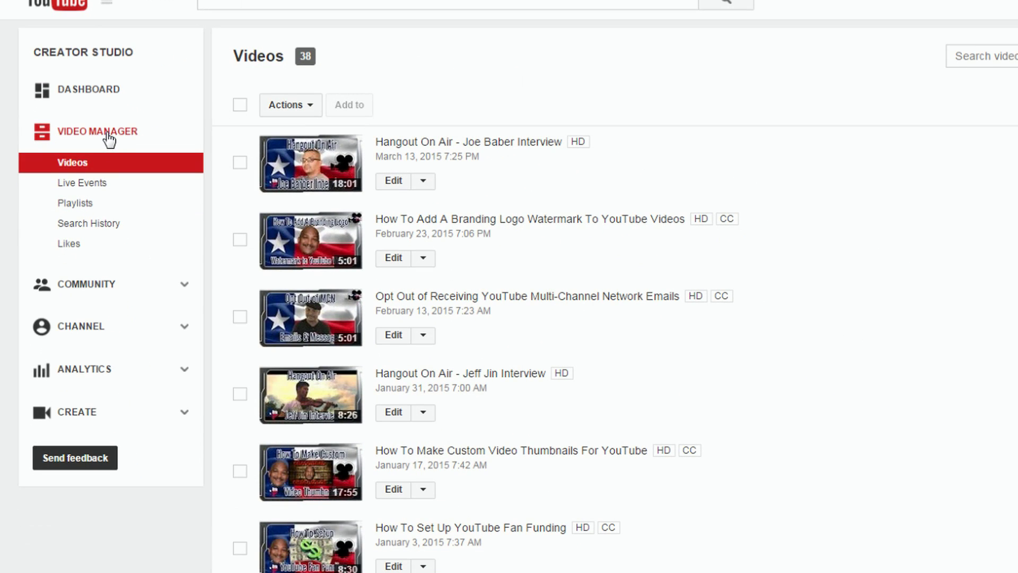
scroll(767, 214, down, 4)
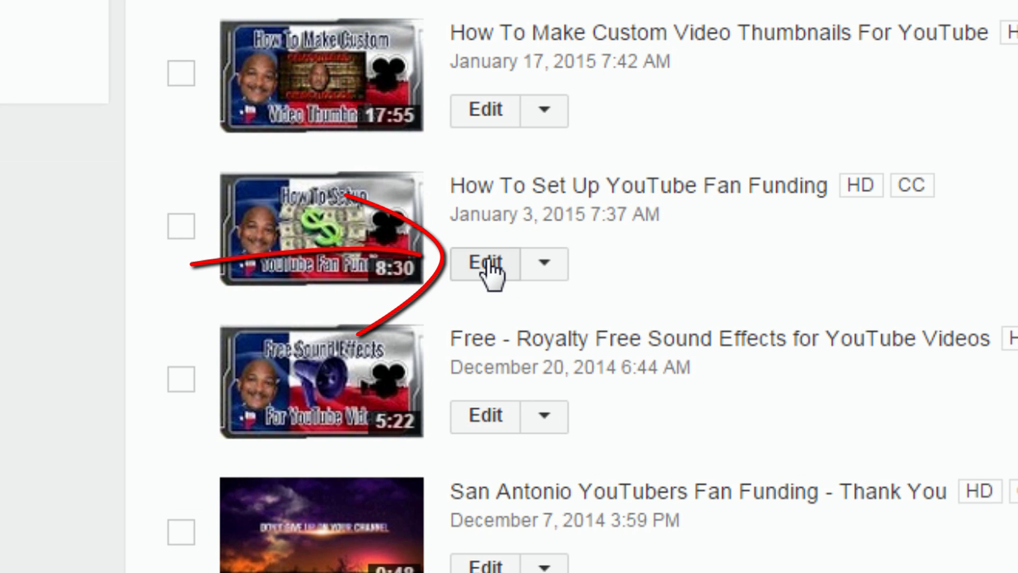
click(546, 265)
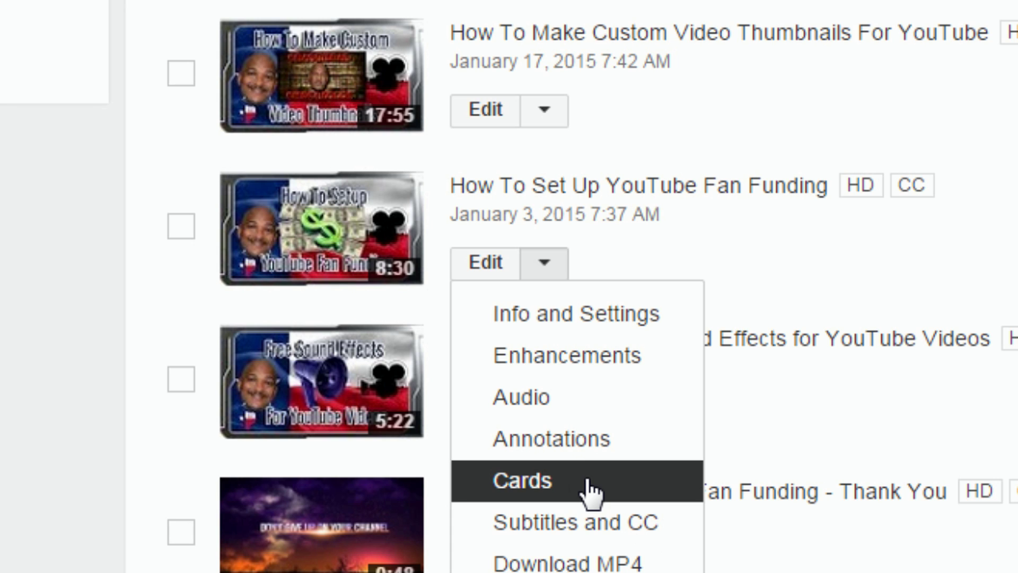
click(496, 268)
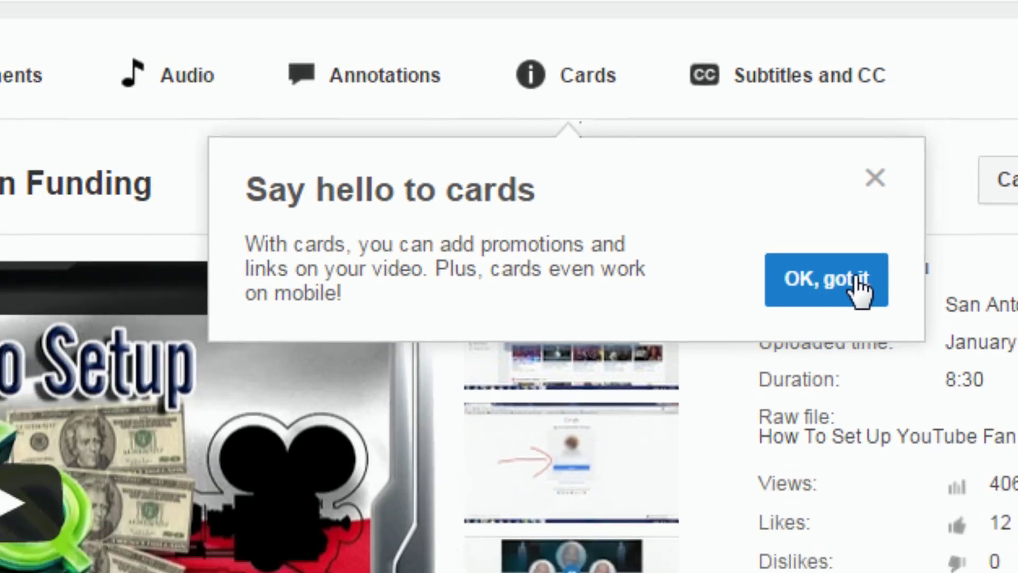
click(856, 280)
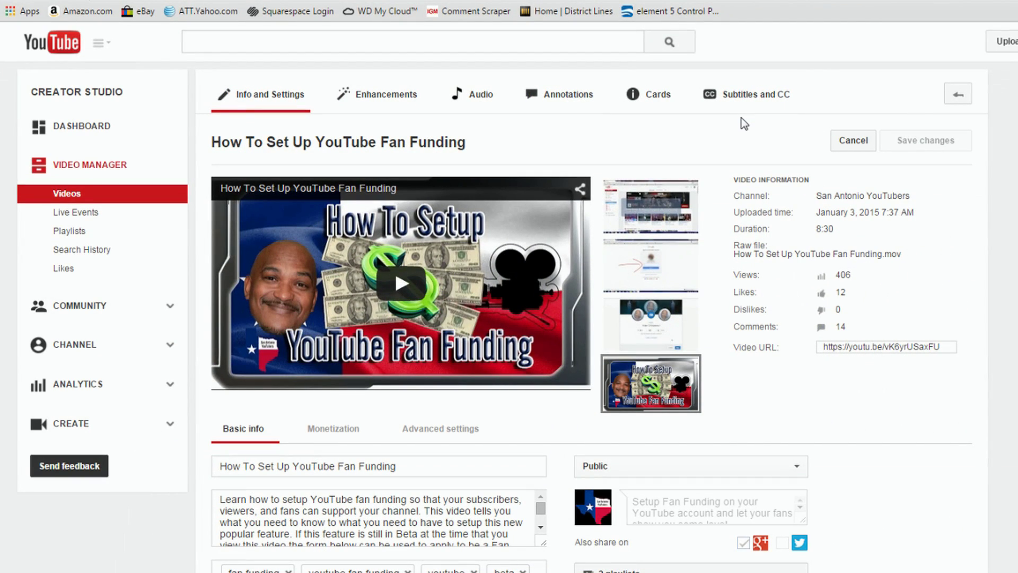
Show the Cards section, pause the preview at 0:02, and bring up the card types.
click(663, 98)
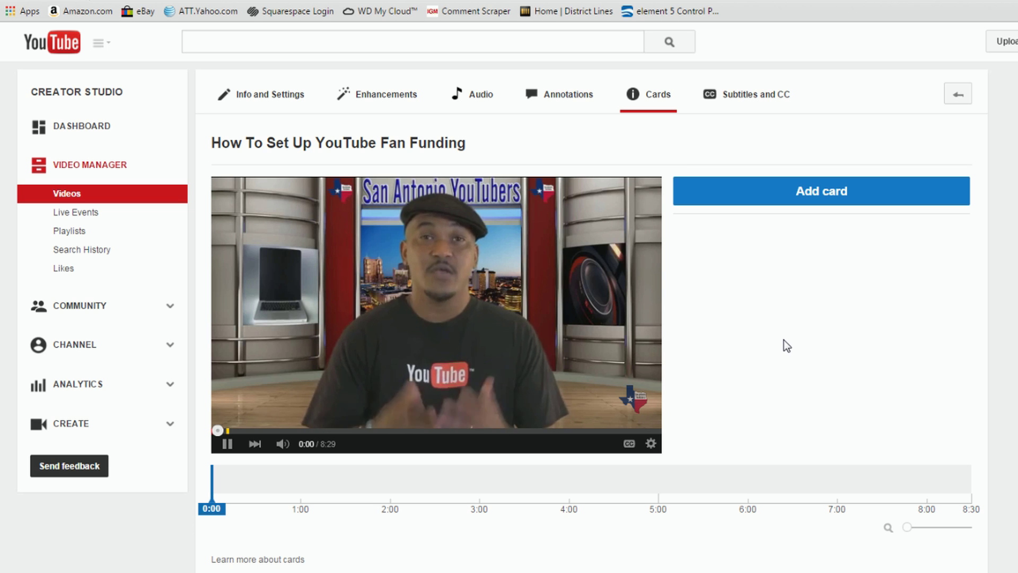
click(228, 445)
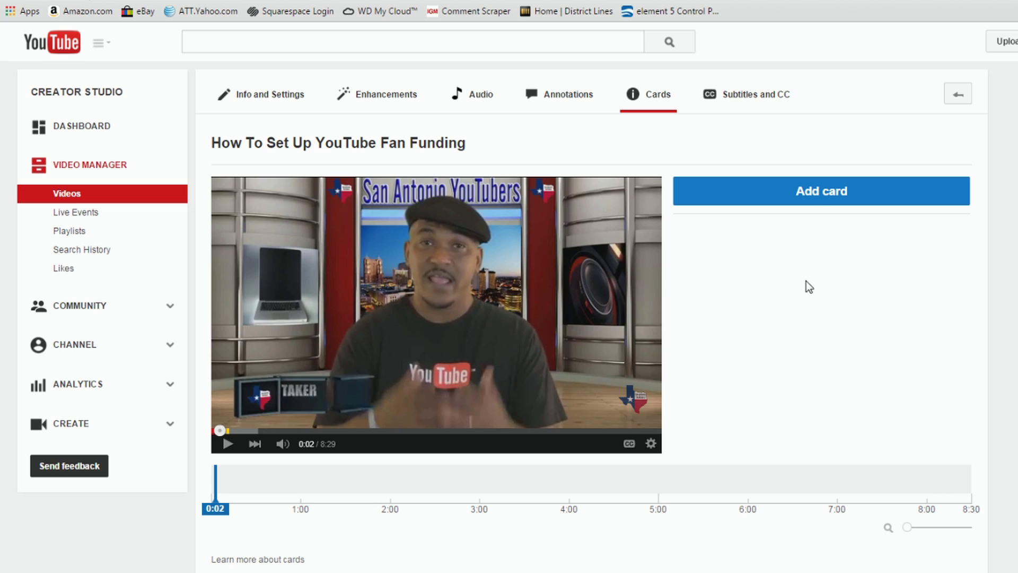
click(819, 200)
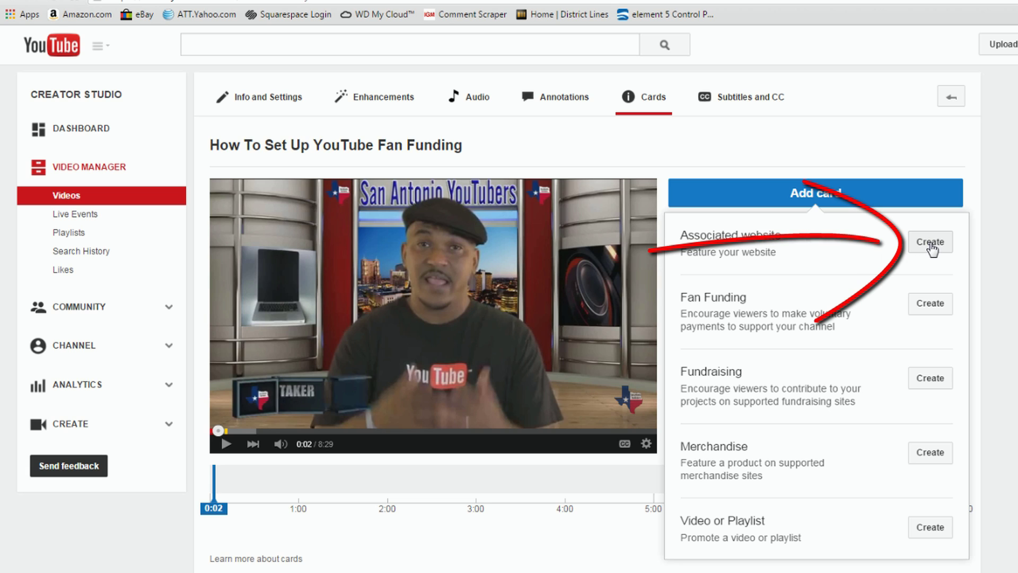
Begin a new Associated website card.
click(930, 243)
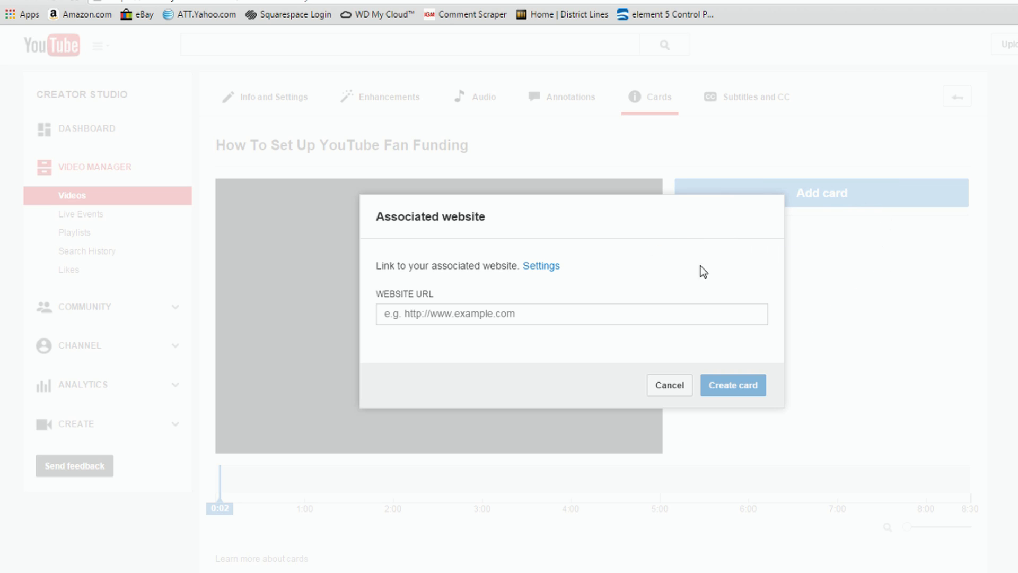
Enter the pinnaclestudiopro.com website URL and settle on the film-reel card image.
click(502, 315)
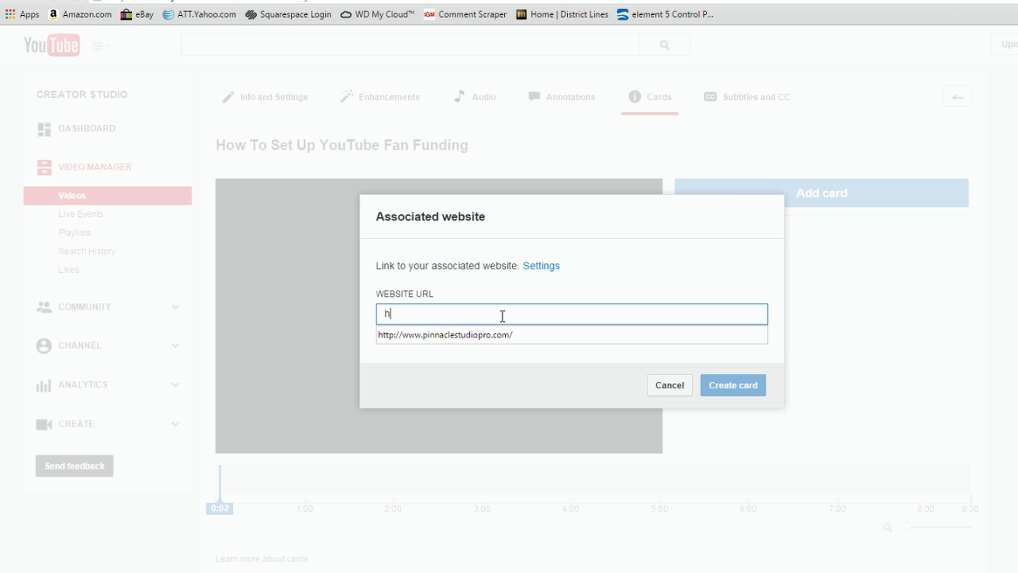
text(://www)
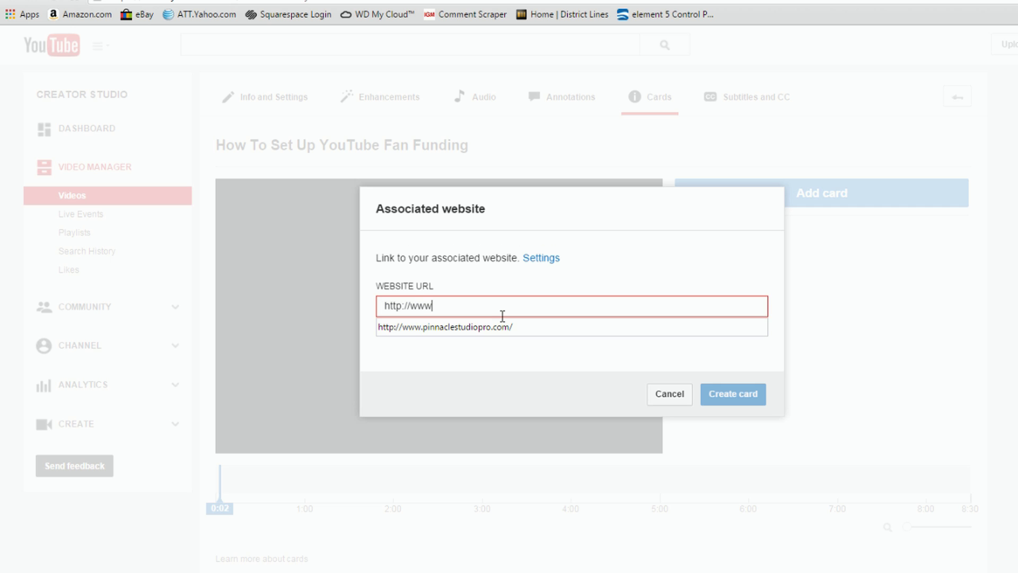
text(.pinnaclestudiopro.com/)
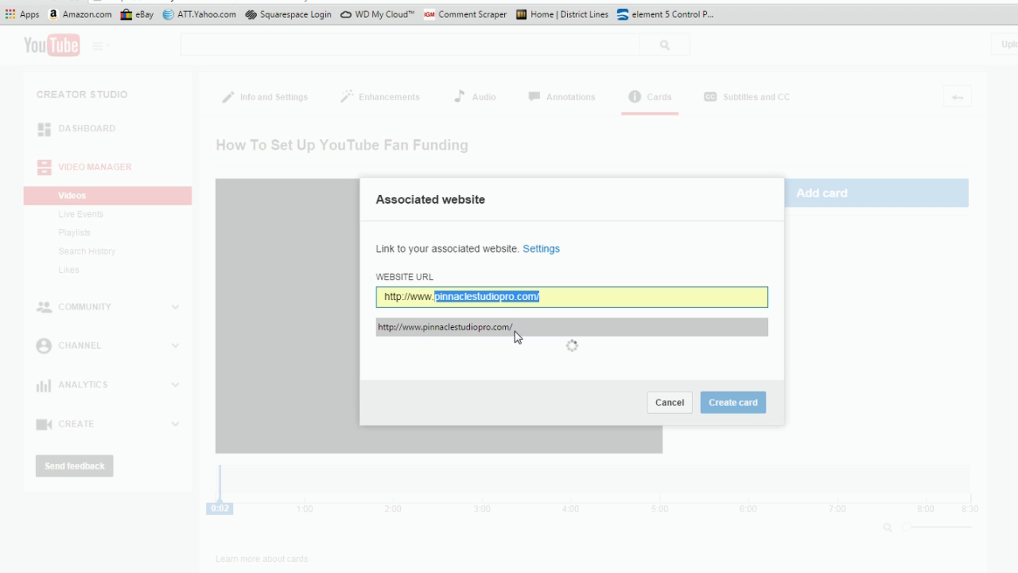
click(506, 328)
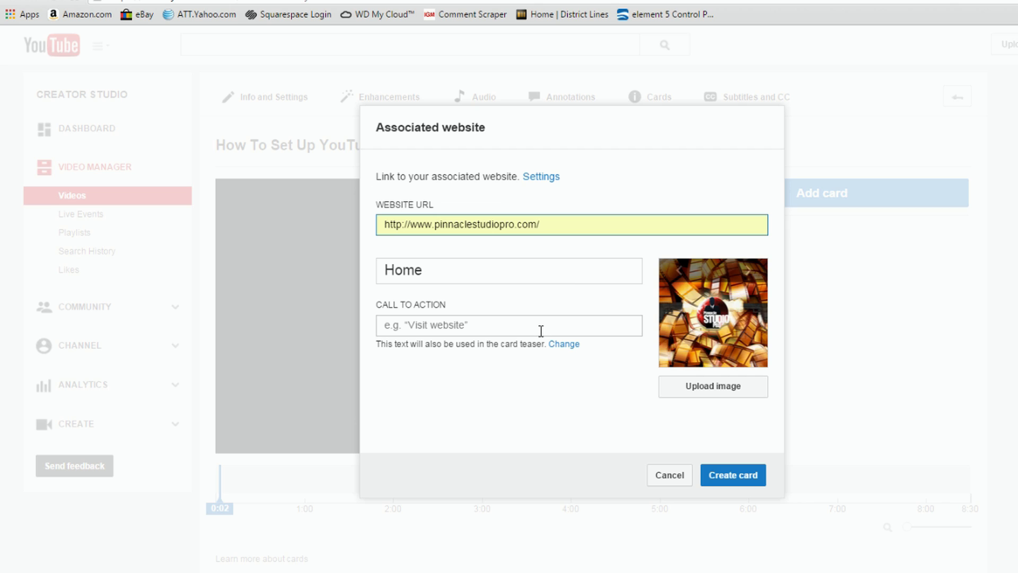
mouse_move(737, 334)
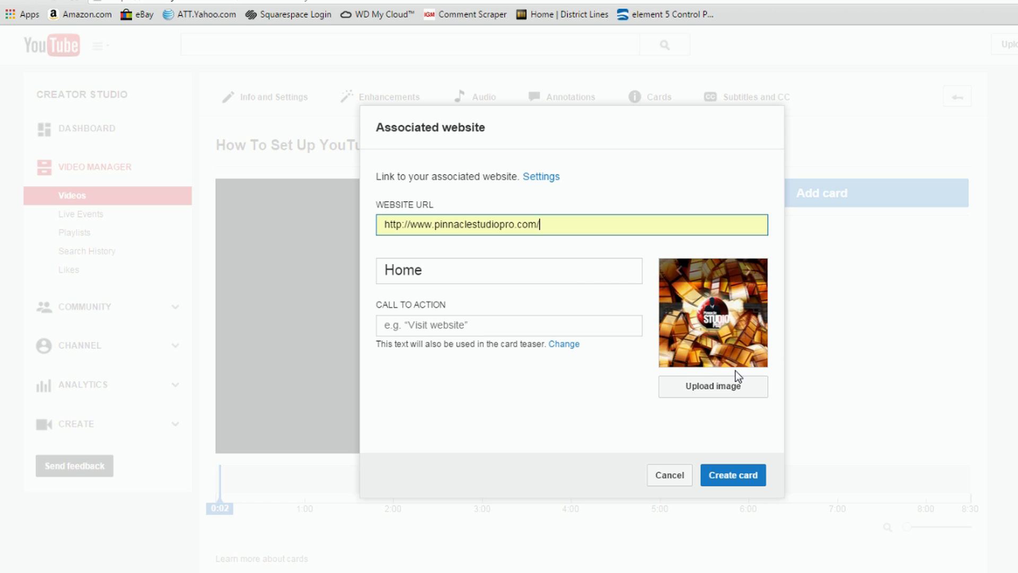
click(747, 271)
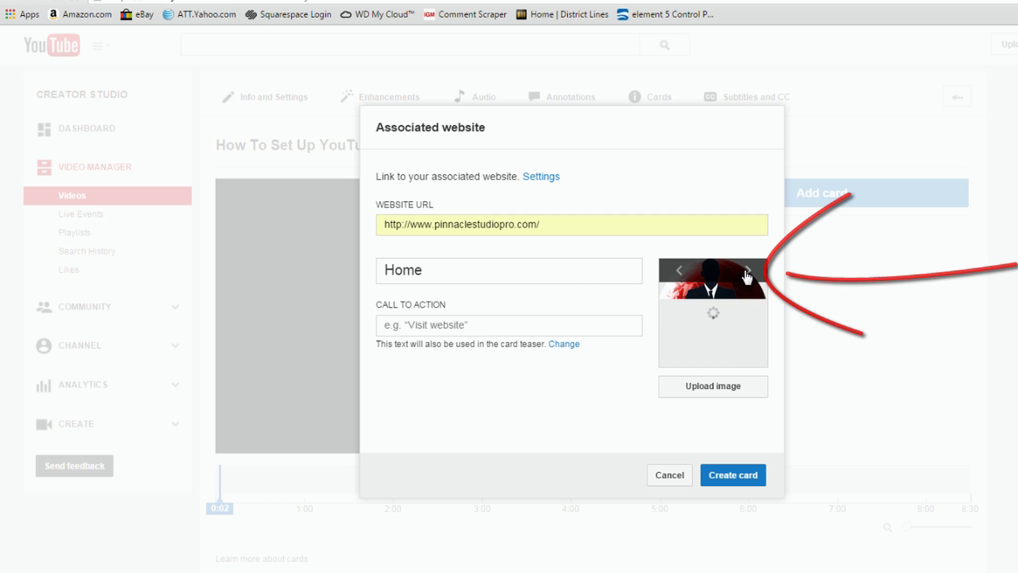
click(747, 271)
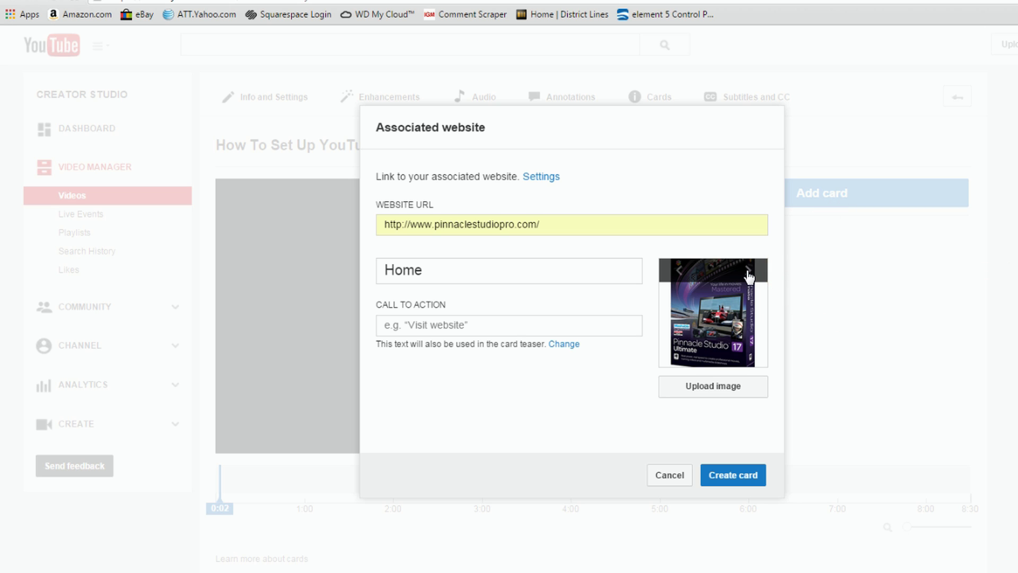
click(680, 273)
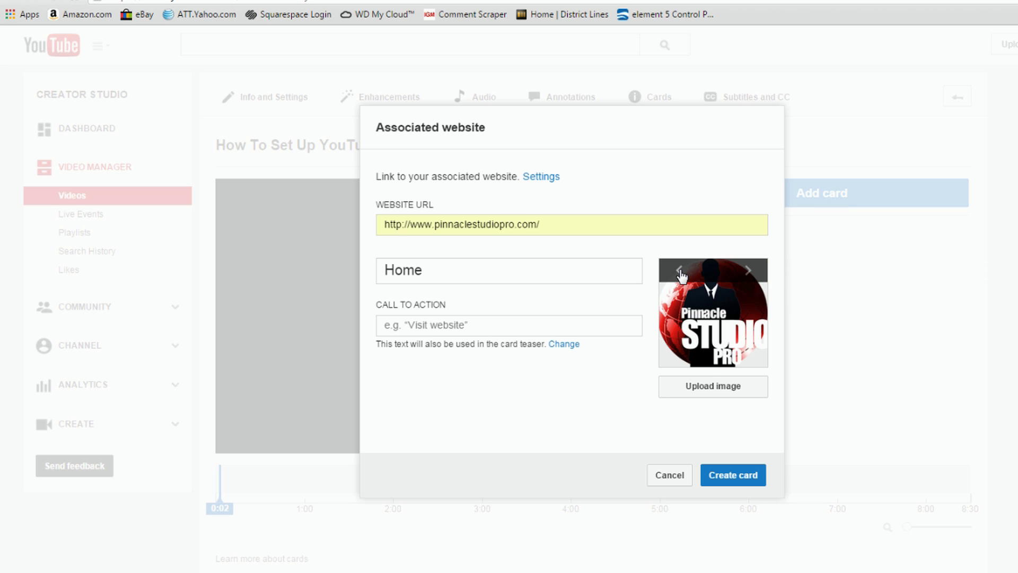
click(681, 275)
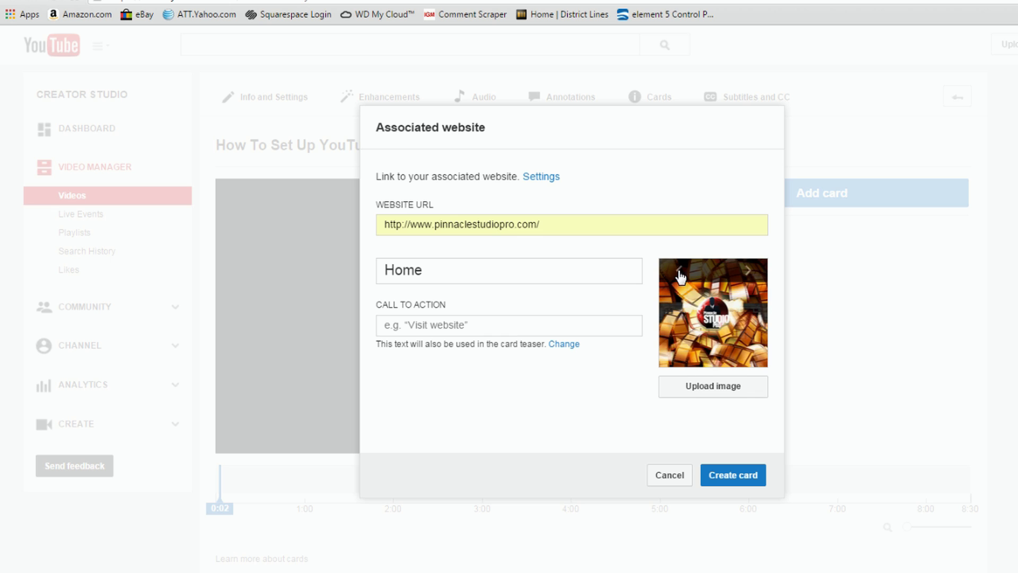
Add the 'Visit Our Website' call to action and create the card.
click(485, 324)
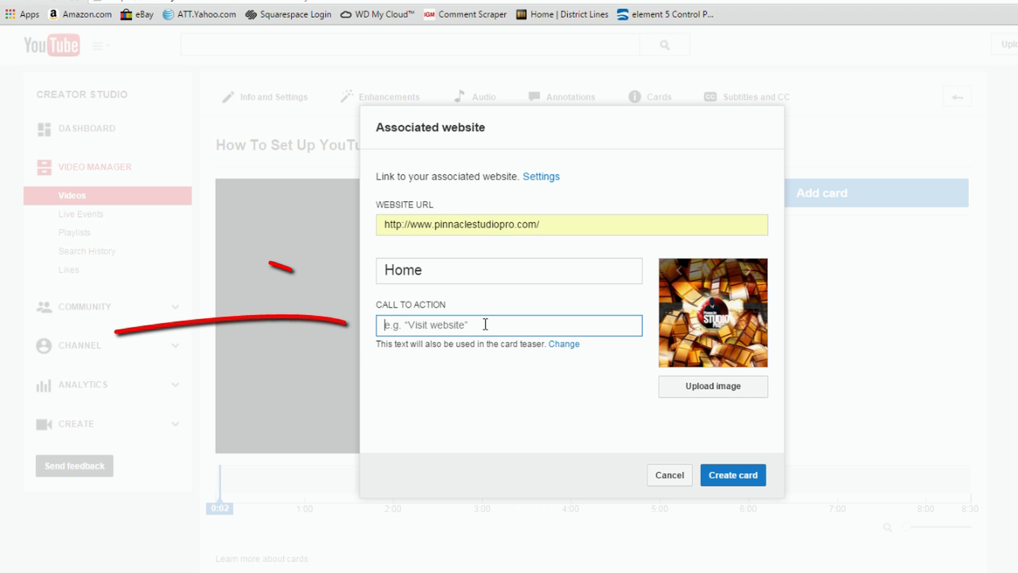
text(Visit)
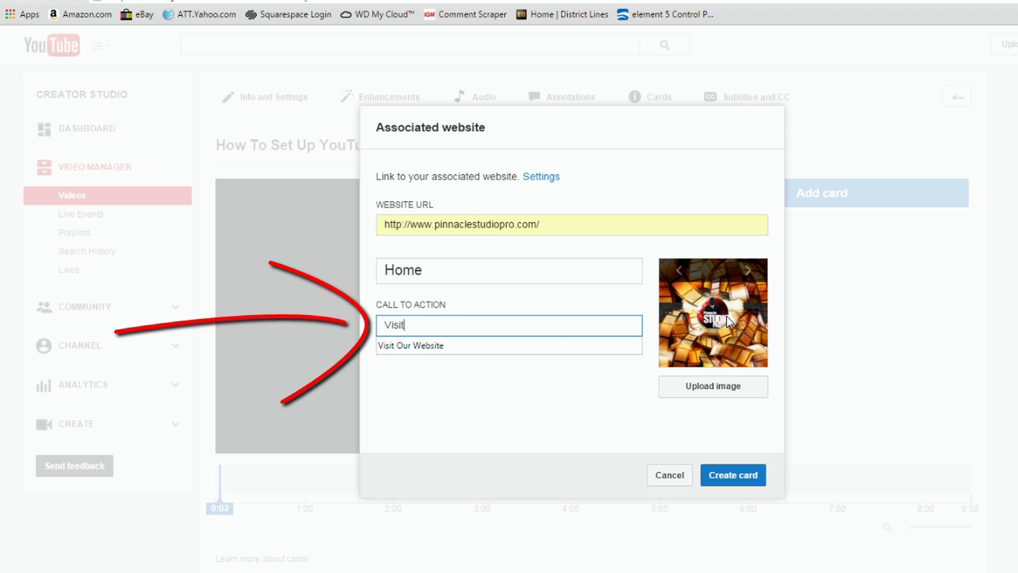
text( Our Website)
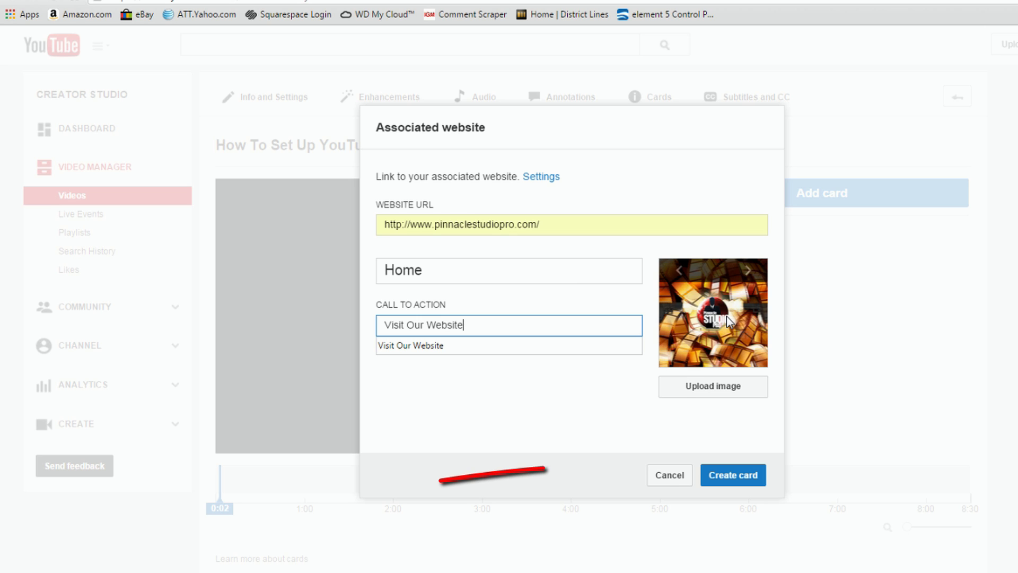
click(746, 476)
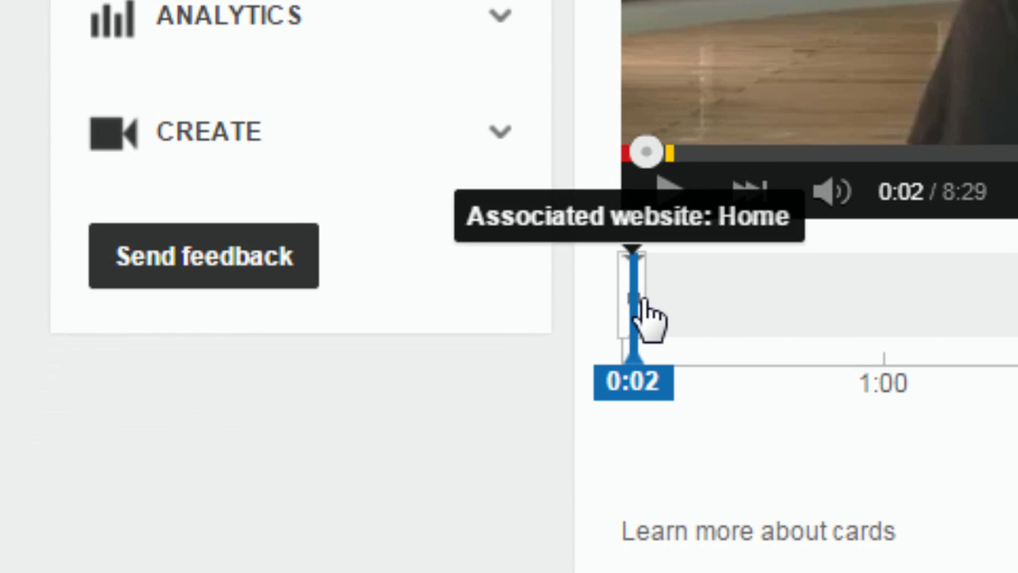
Shift the website card to start at 0:00, then move the playhead to 0:59 and list card types.
drag(636, 297, 593, 298)
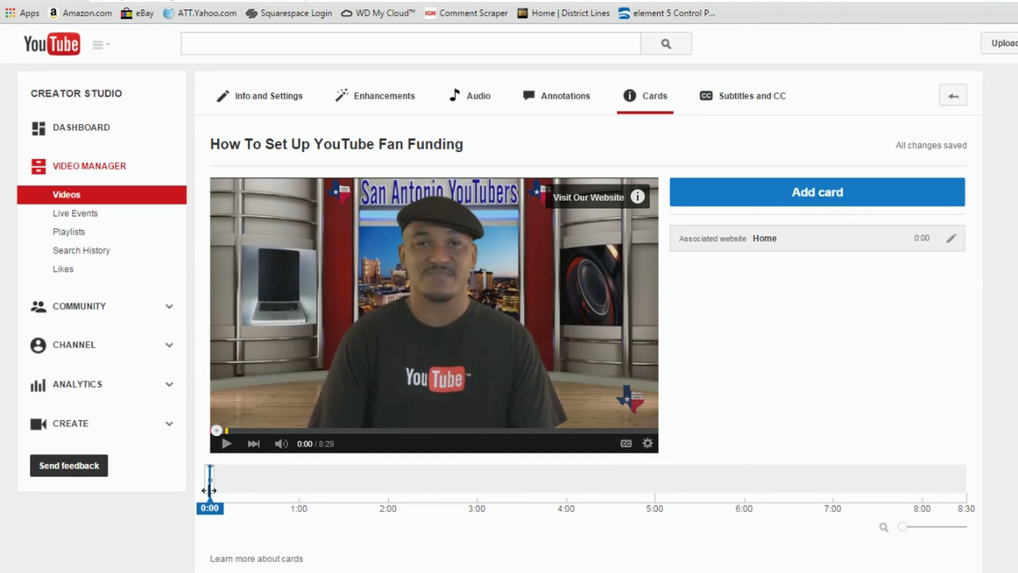
click(210, 489)
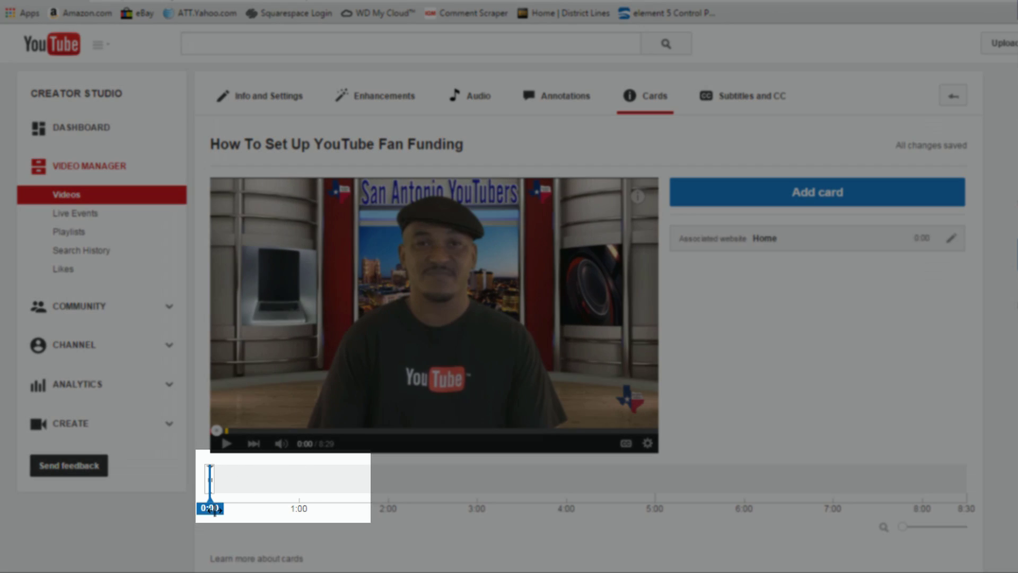
mouse_move(214, 510)
mouse_down()
mouse_move(299, 512)
mouse_move(304, 526)
mouse_up()
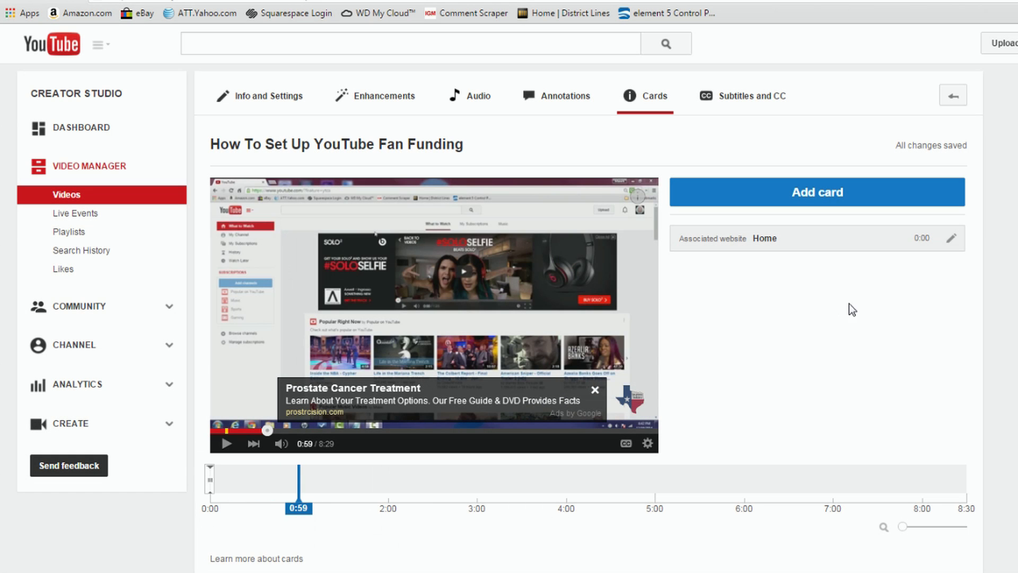
click(836, 194)
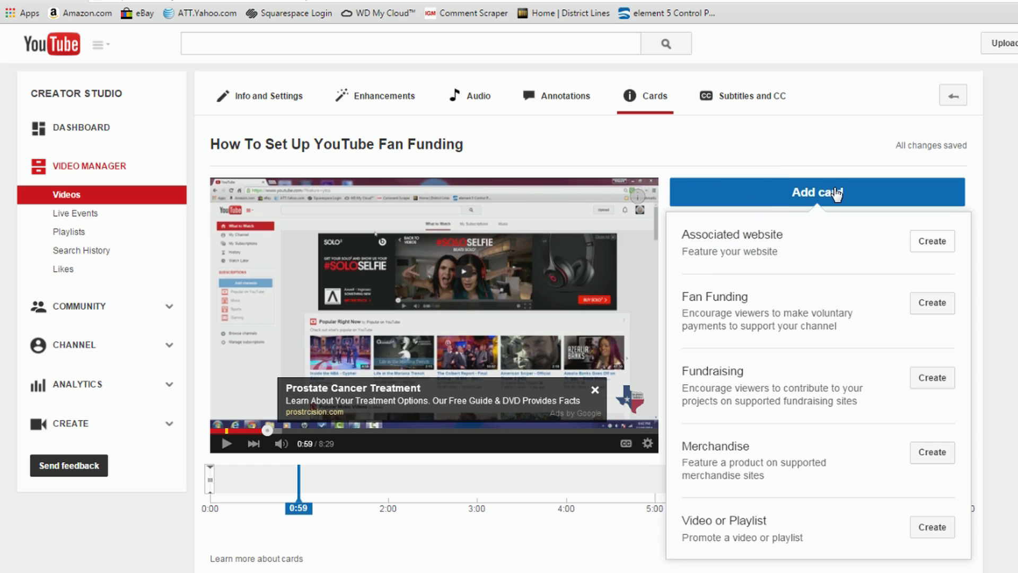
Create a 'Support this channel' Fan Funding card at 0:59 after checking its settings.
click(933, 305)
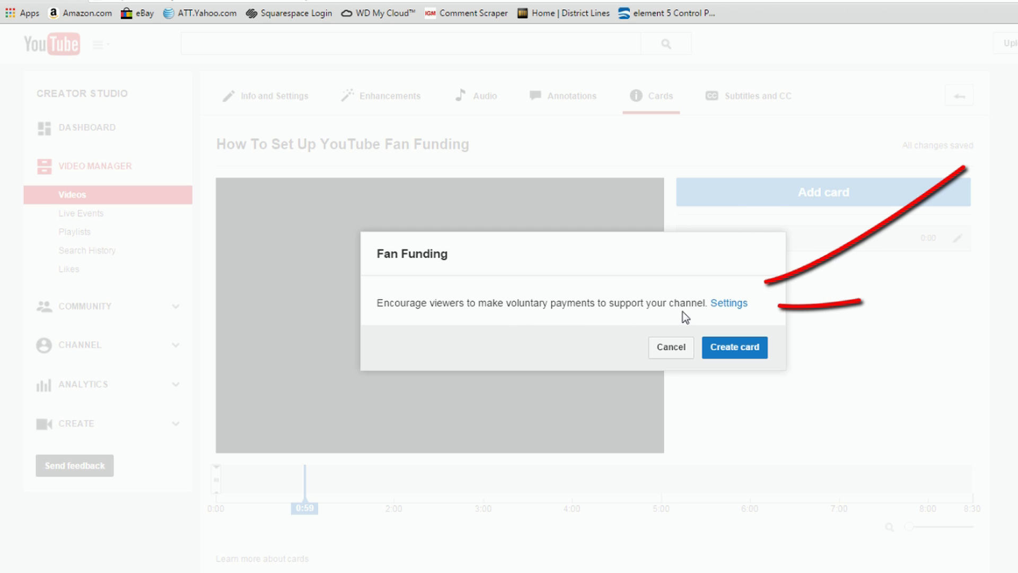
click(729, 306)
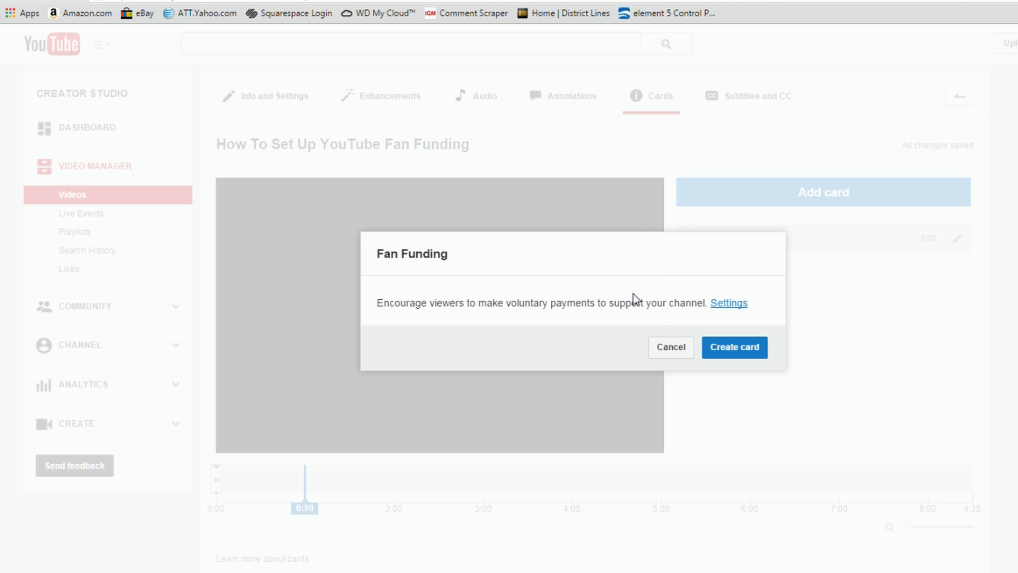
click(735, 348)
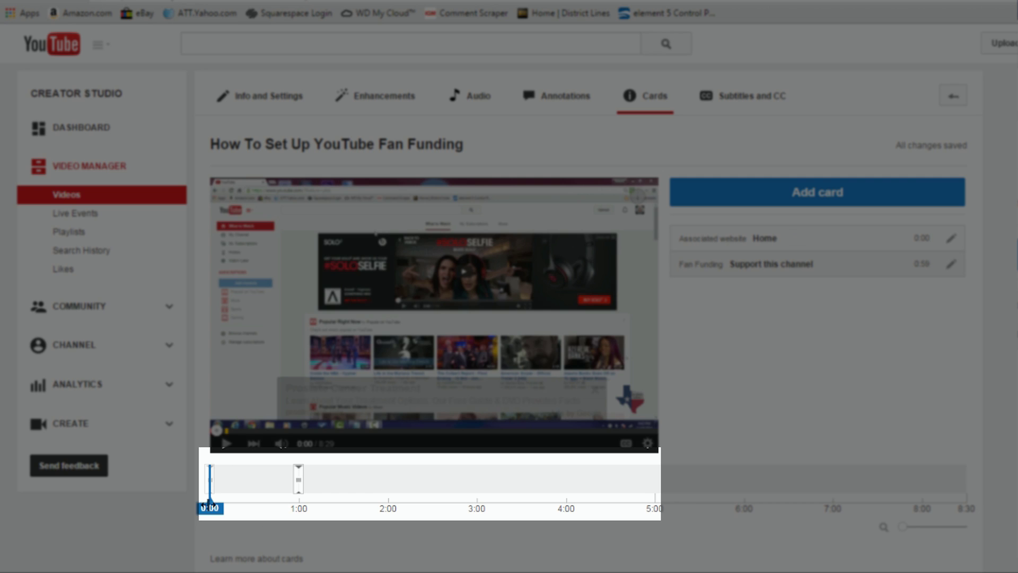
drag(228, 498, 479, 478)
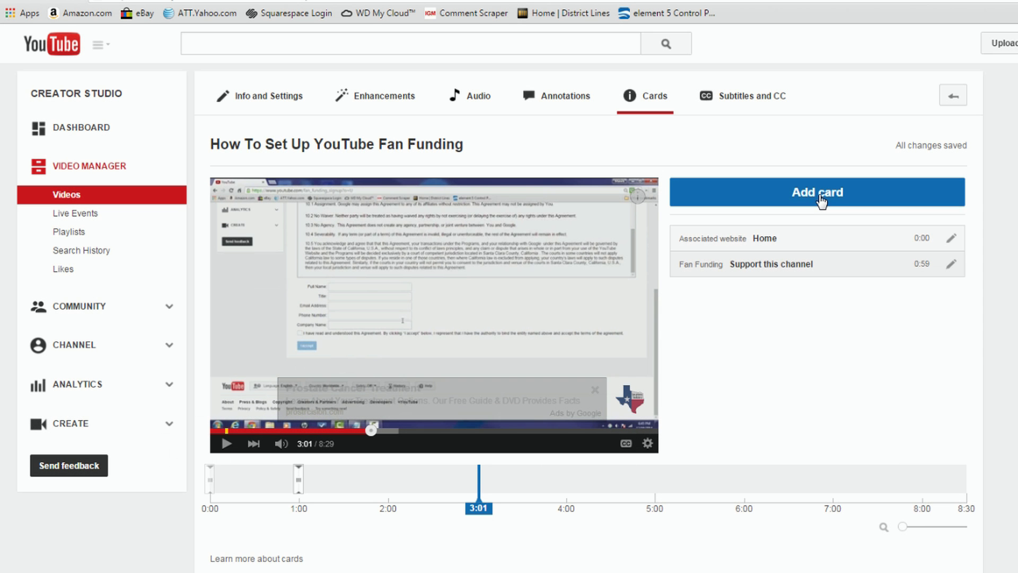
Begin a Merchandise card at 3:01.
click(821, 199)
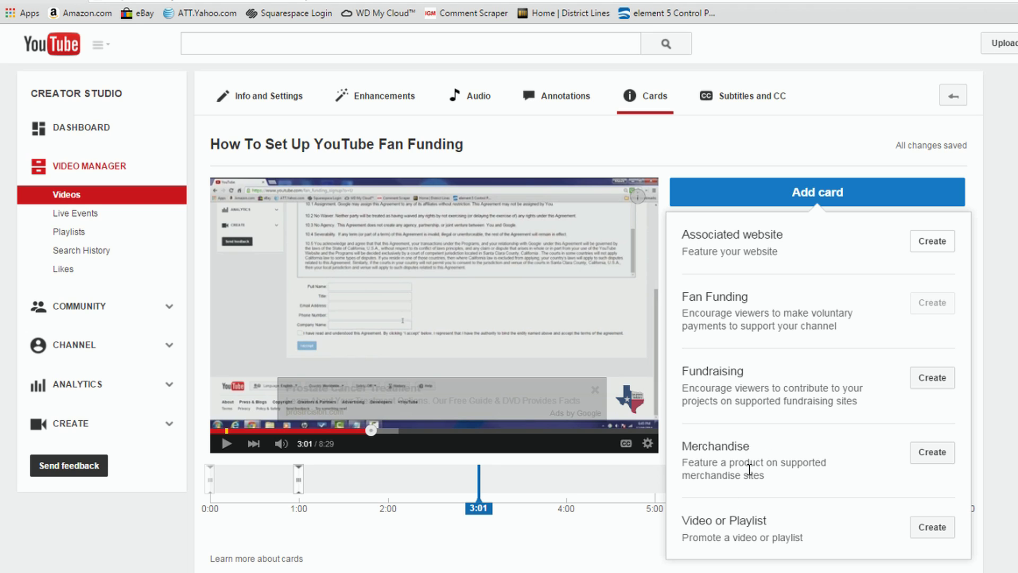
click(933, 453)
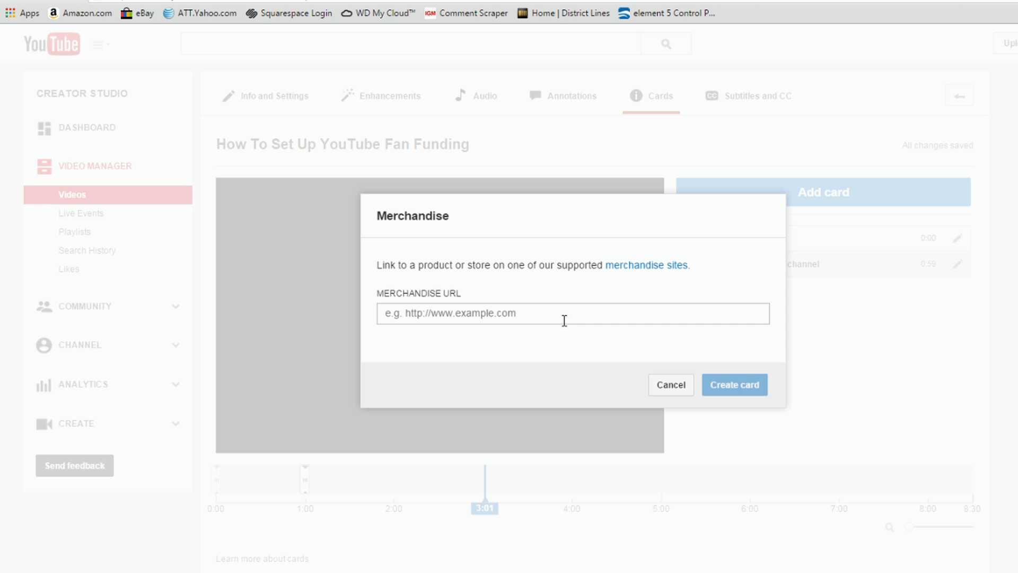
click(662, 267)
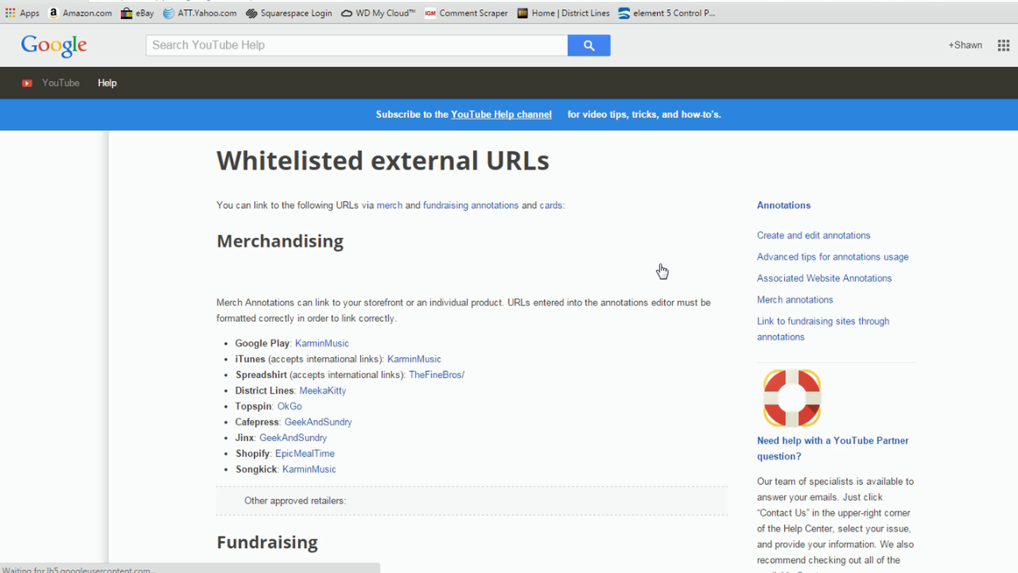
scroll(604, 346, down, 4)
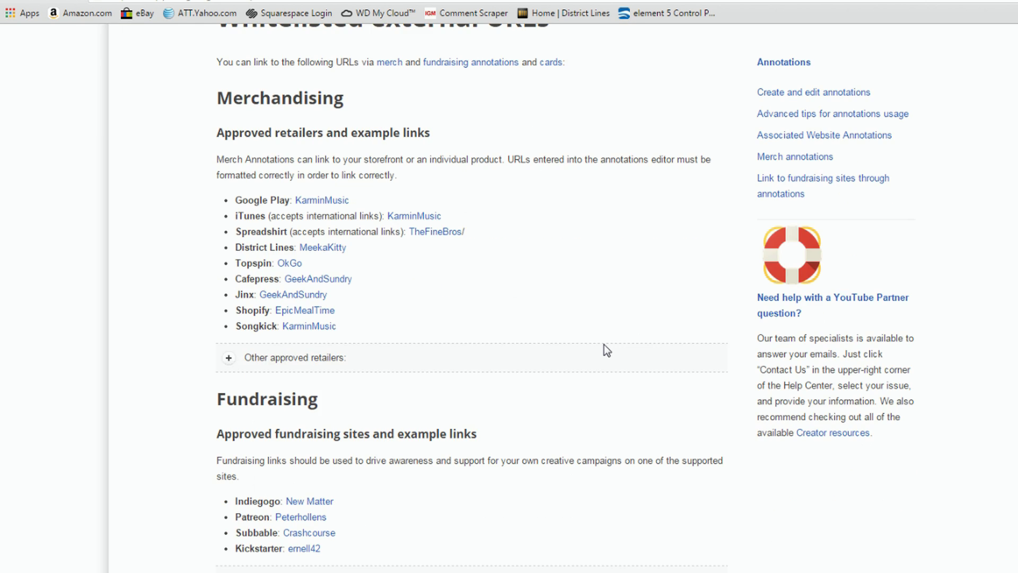
scroll(606, 351, down, 1)
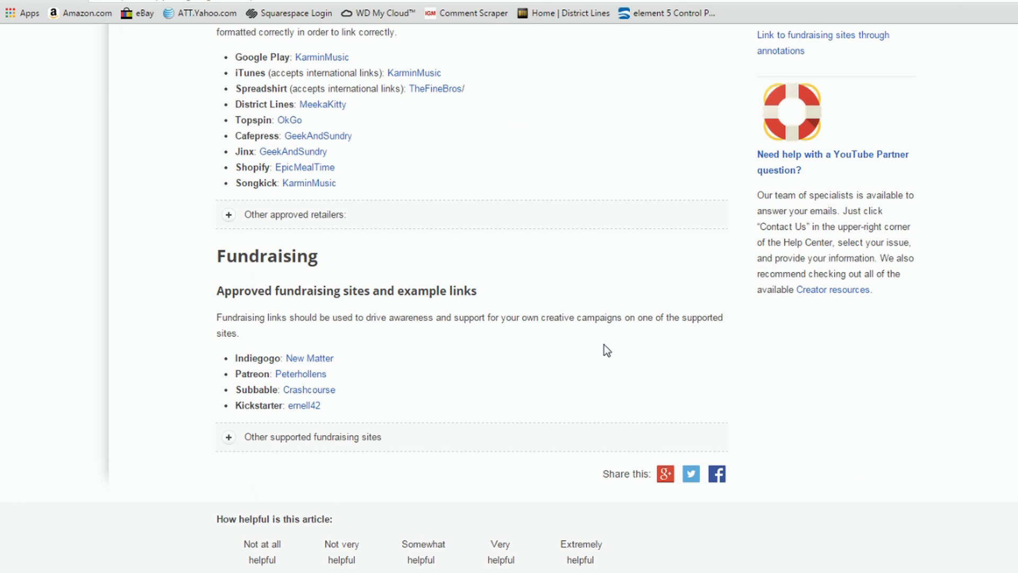
scroll(607, 350, down, 1)
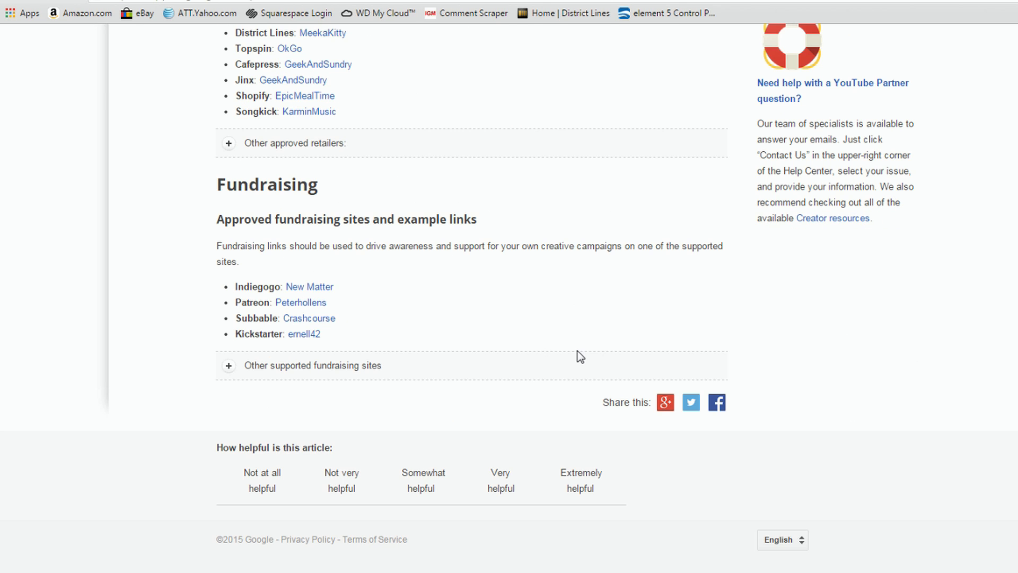
scroll(580, 356, up, 3)
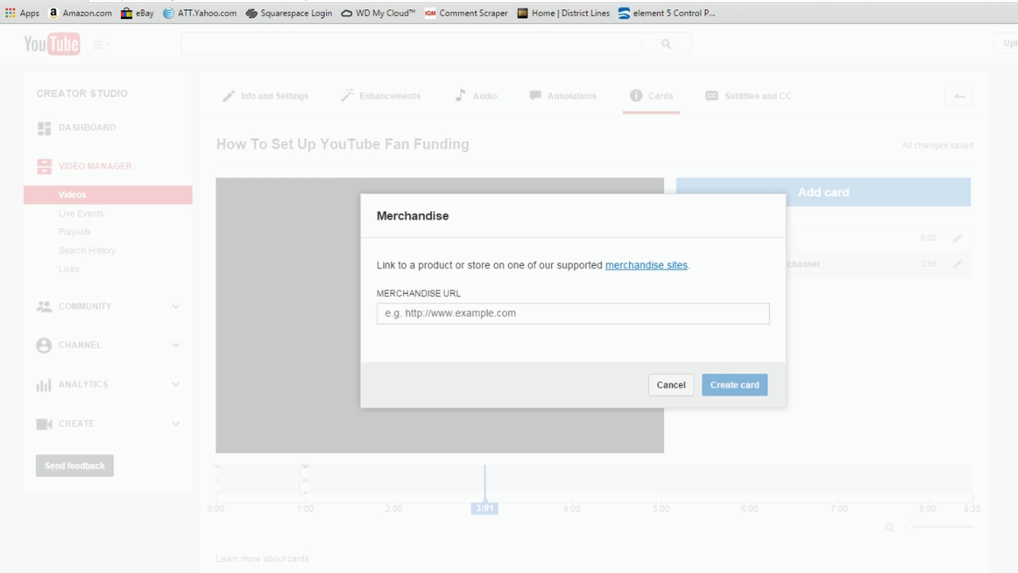
Cancel the Merchandise card and begin a Fundraising card at 3:01 instead.
click(667, 384)
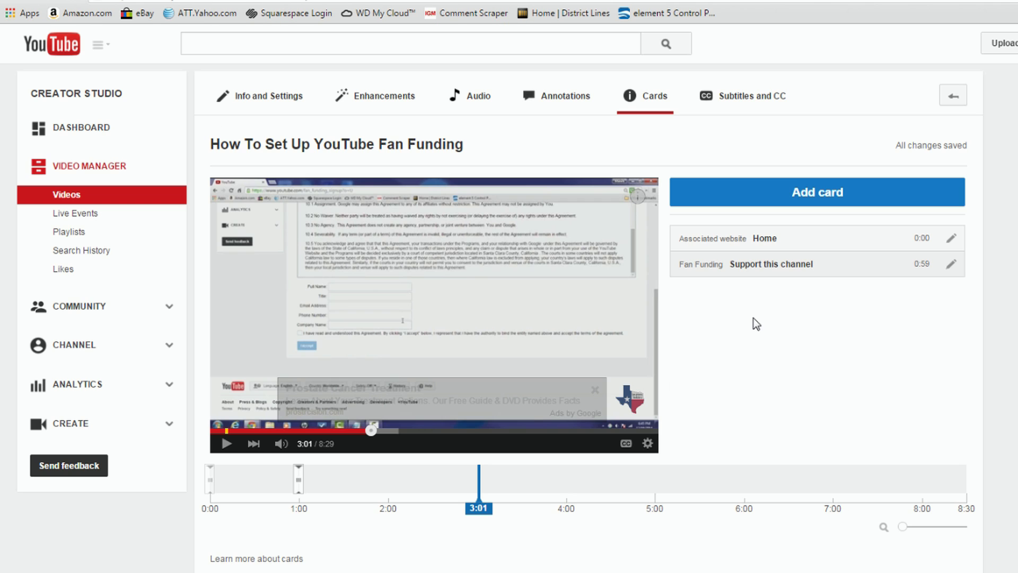
click(817, 198)
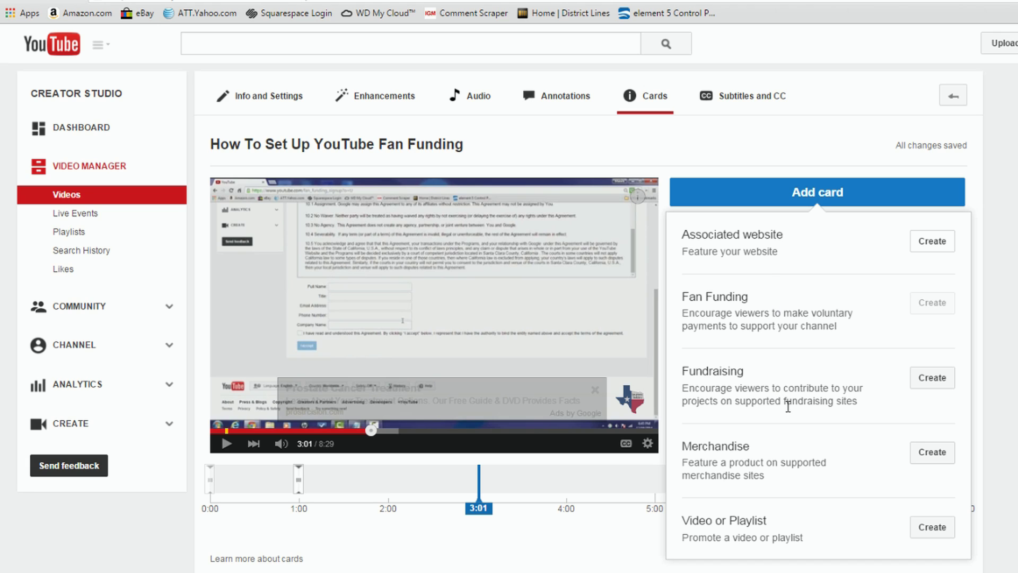
click(933, 377)
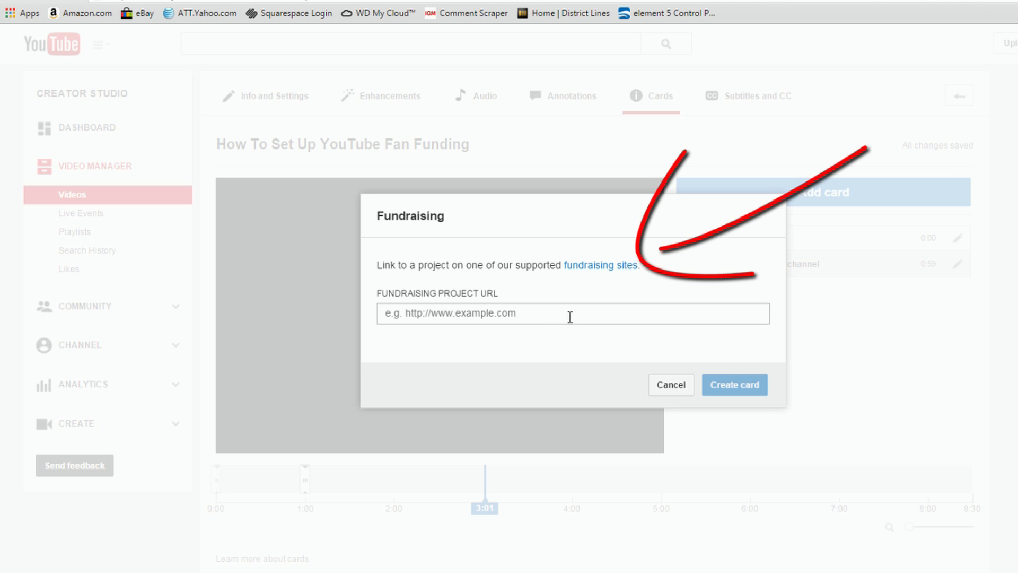
Review YouTube Help's approved fundraising sites, then cancel the Fundraising card and reopen card types.
click(606, 271)
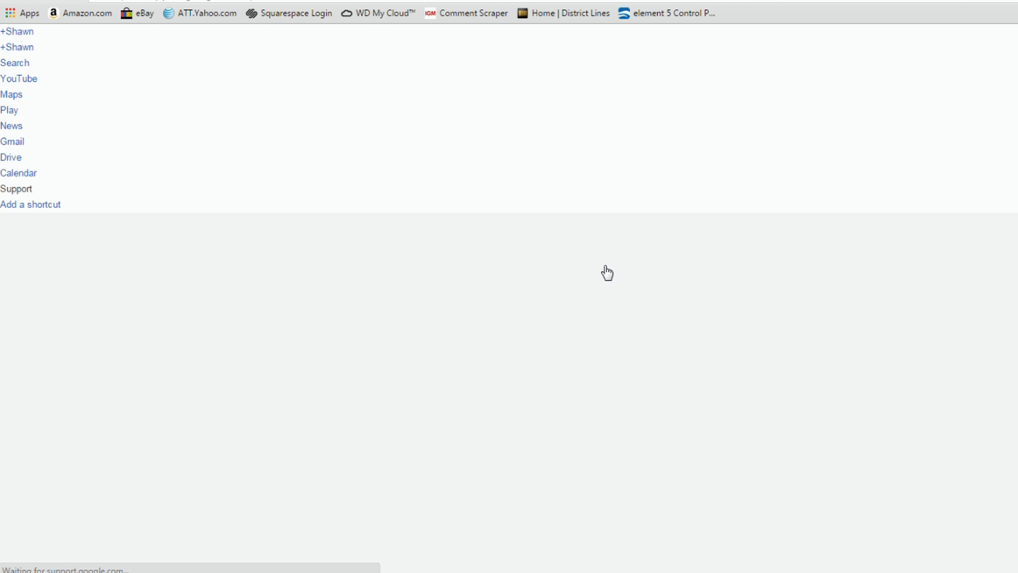
scroll(559, 368, down, 1)
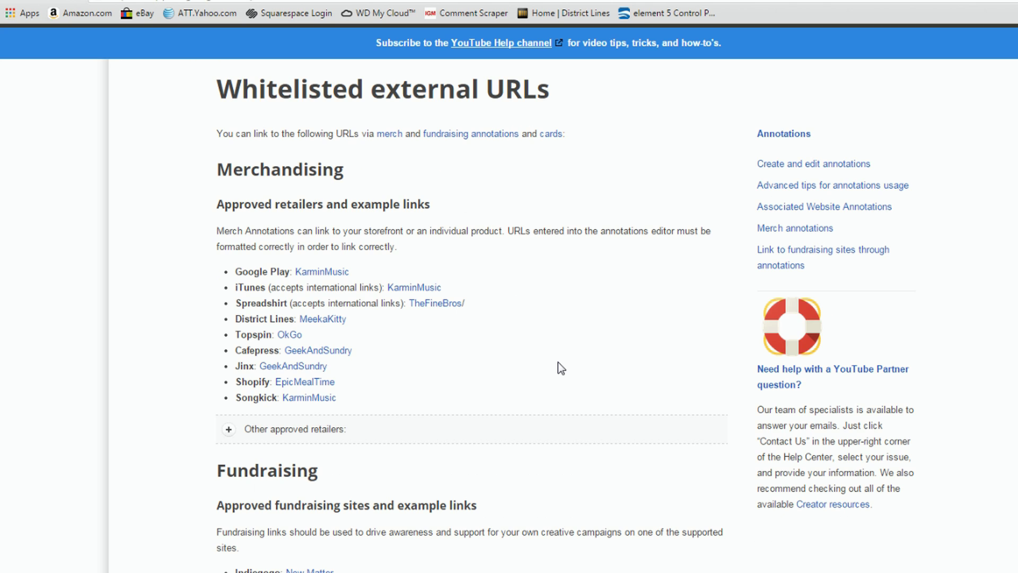
scroll(562, 368, down, 4)
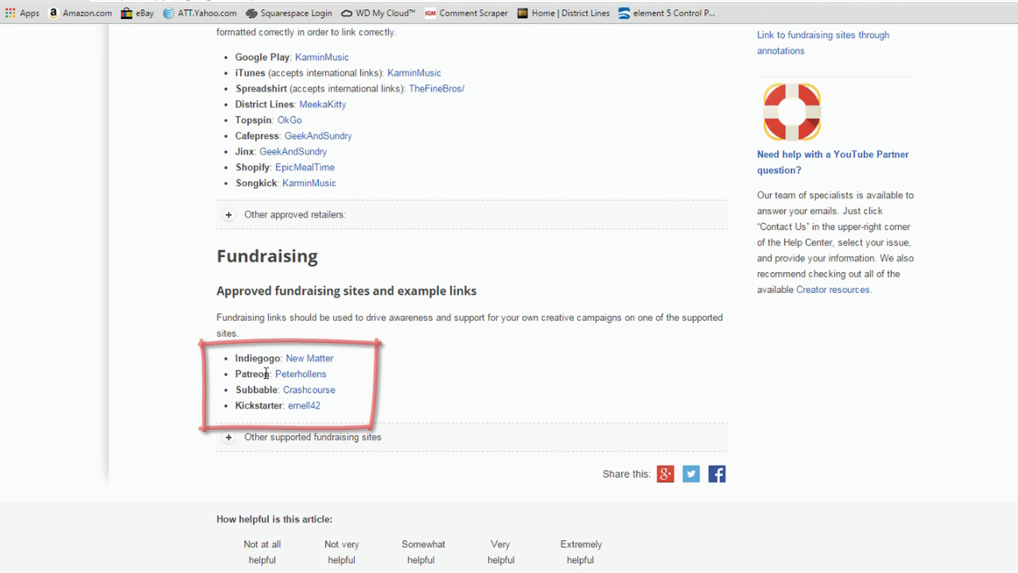
scroll(497, 350, up, 5)
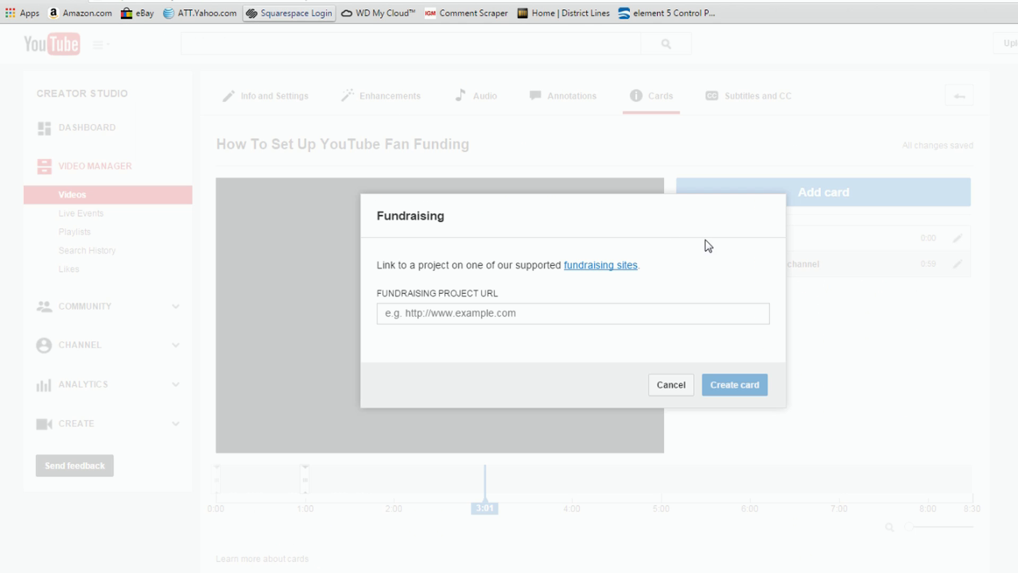
click(670, 385)
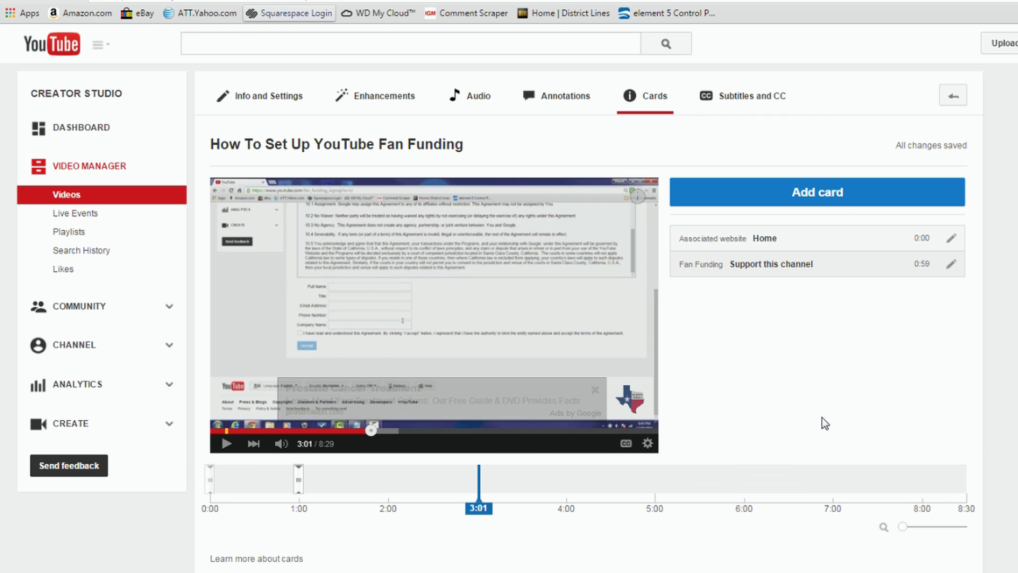
click(825, 193)
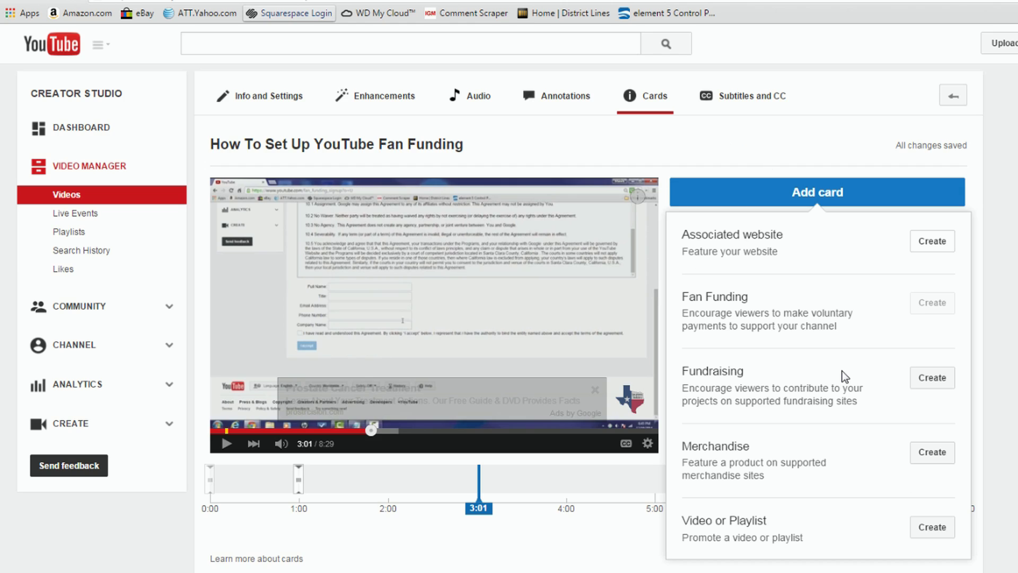
Create a Video card at 3:01 suggesting the 'How To Add A Branding Logo' upload, after checking Playlists.
scroll(842, 371, down, 3)
scroll(842, 370, up, 1)
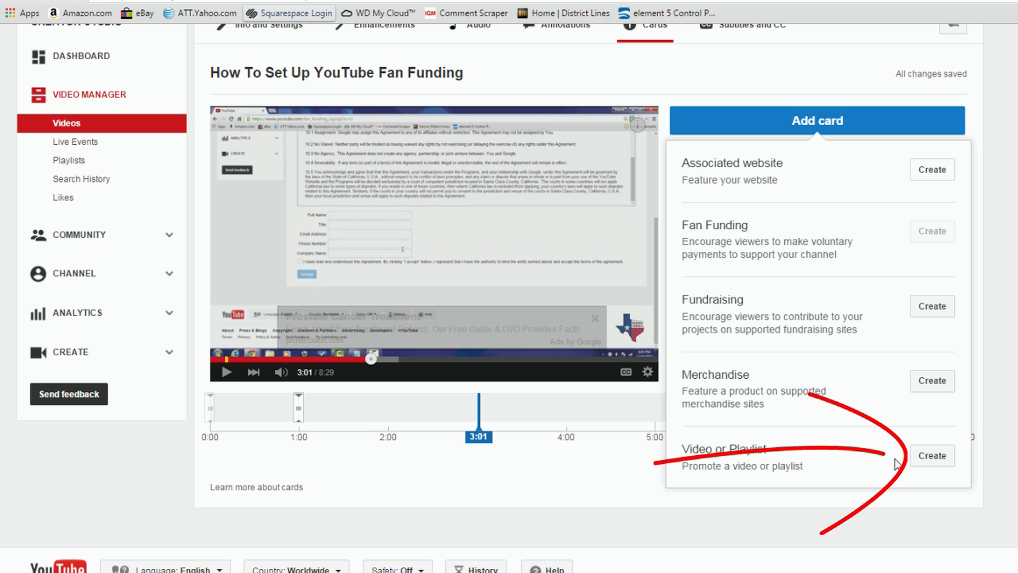
click(936, 458)
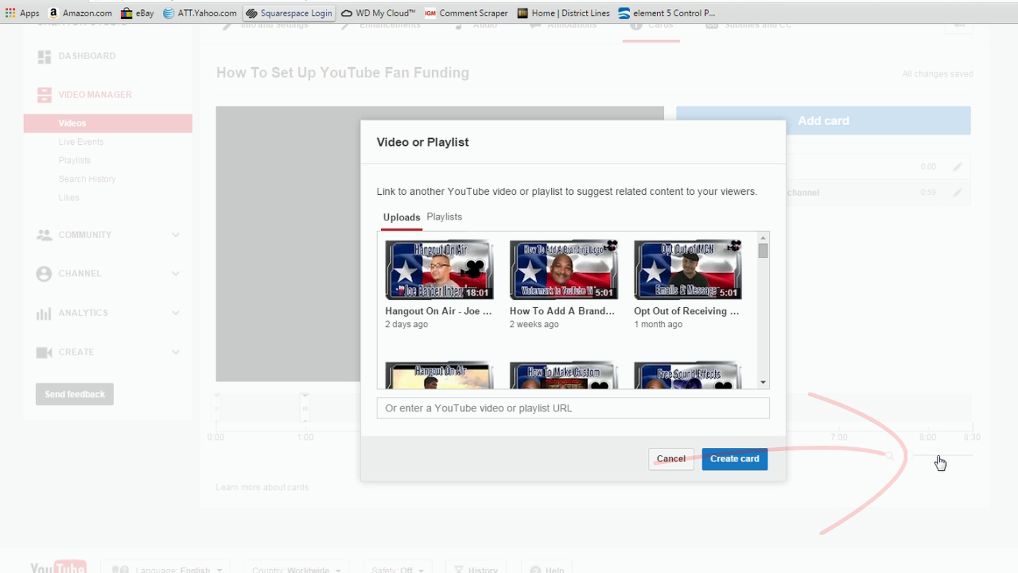
scroll(599, 339, down, 2)
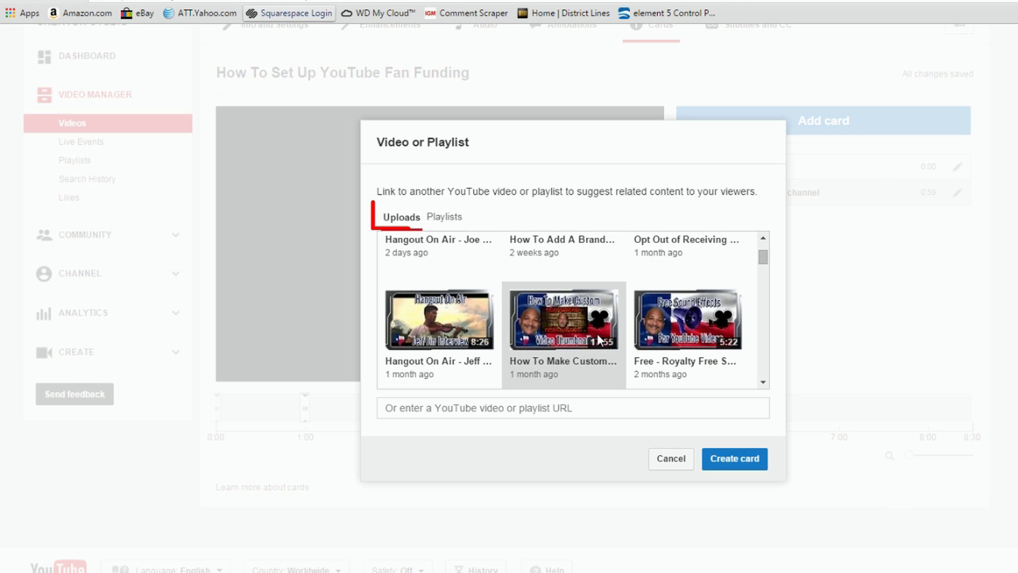
scroll(599, 339, up, 2)
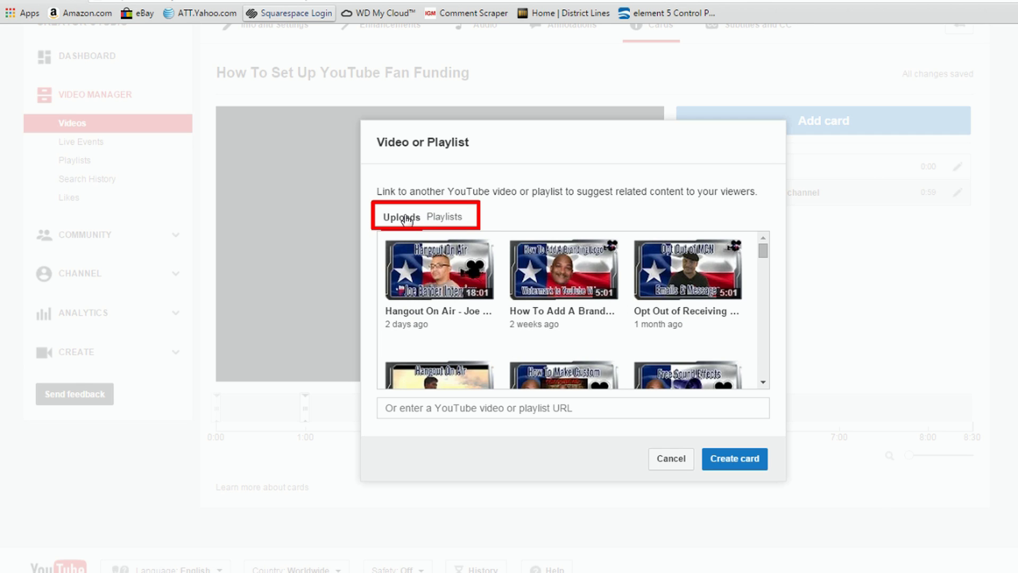
click(450, 218)
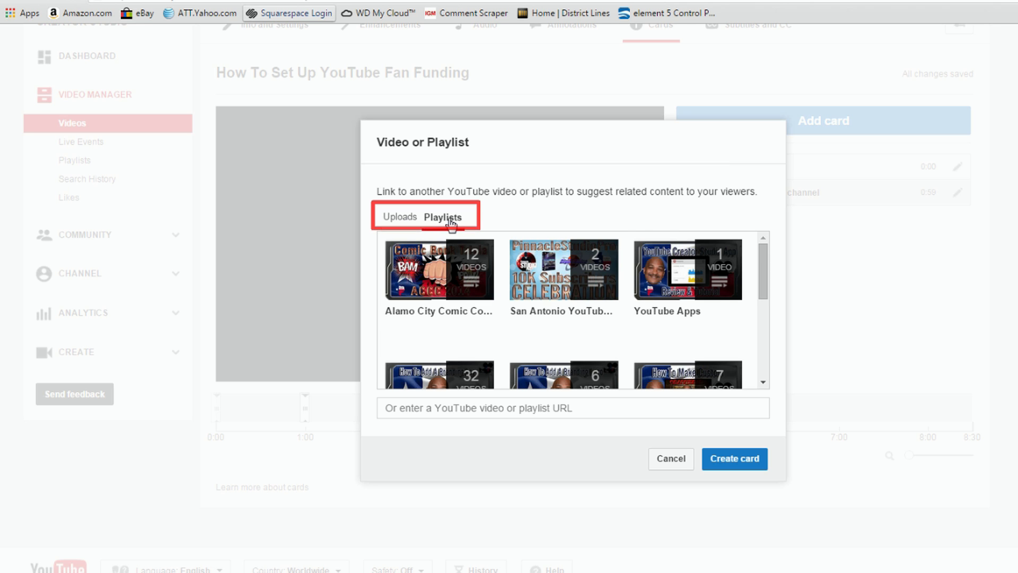
click(410, 219)
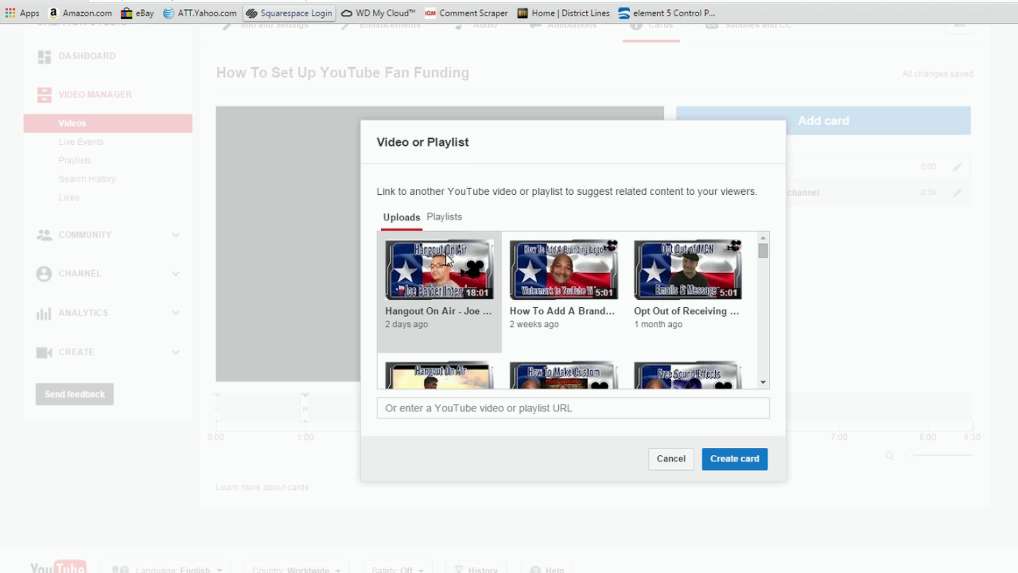
click(579, 265)
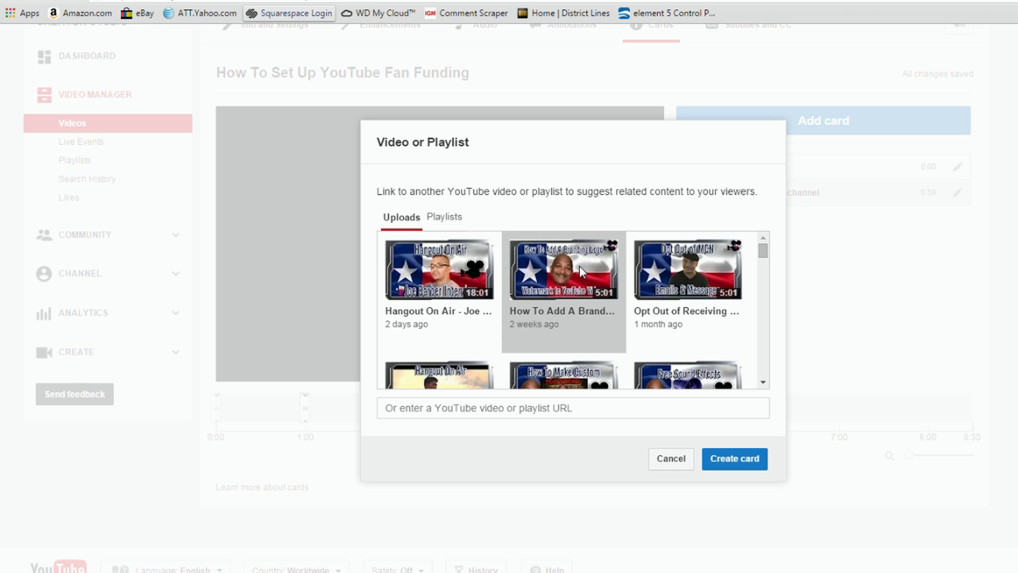
click(728, 459)
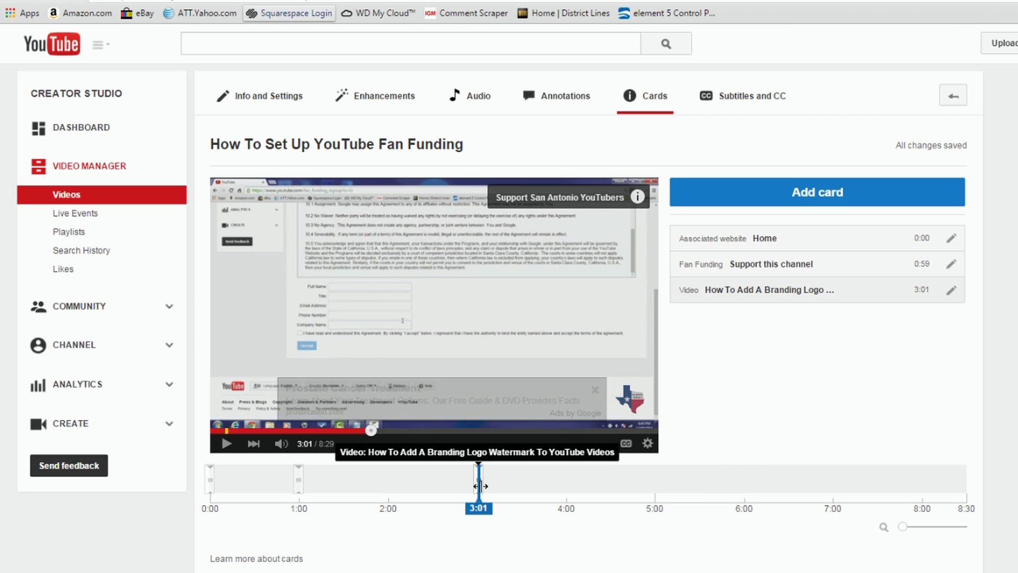
Slide the branding-logo card to 4:05 and back to 3:01, then rewind the preview to 0:00.
drag(475, 482, 580, 493)
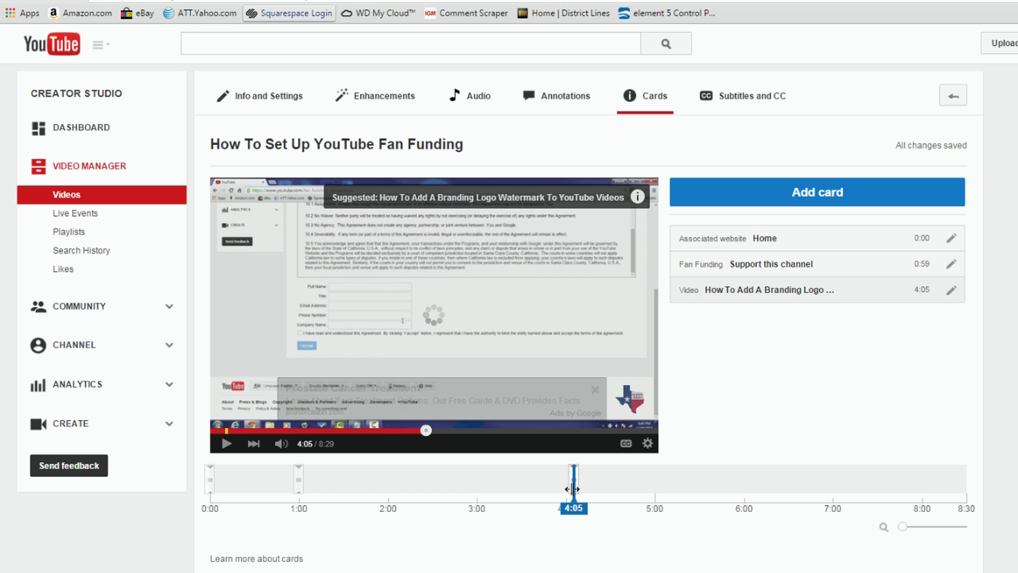
drag(573, 488, 479, 494)
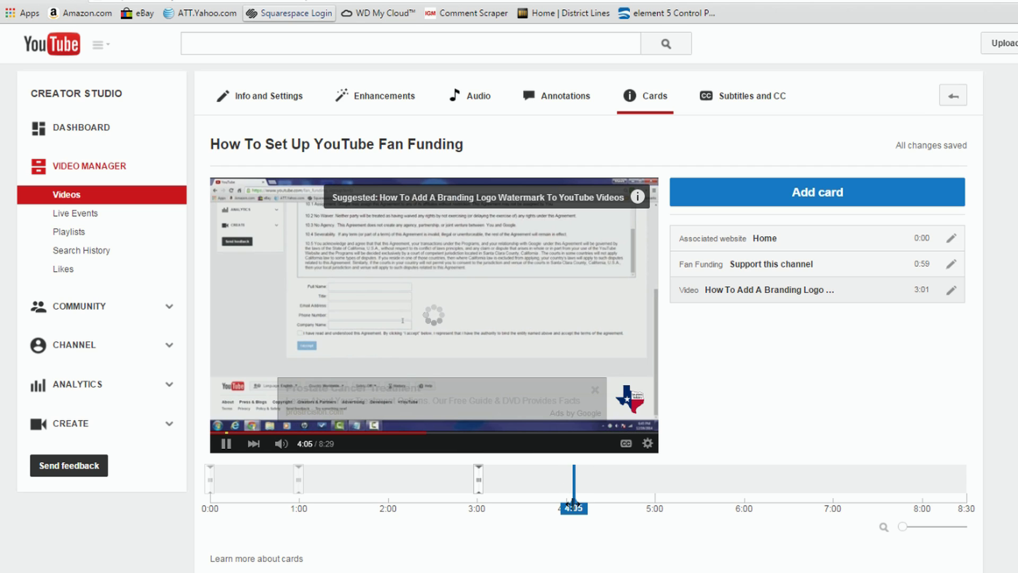
mouse_move(576, 504)
mouse_down()
mouse_move(504, 496)
mouse_move(177, 507)
mouse_up()
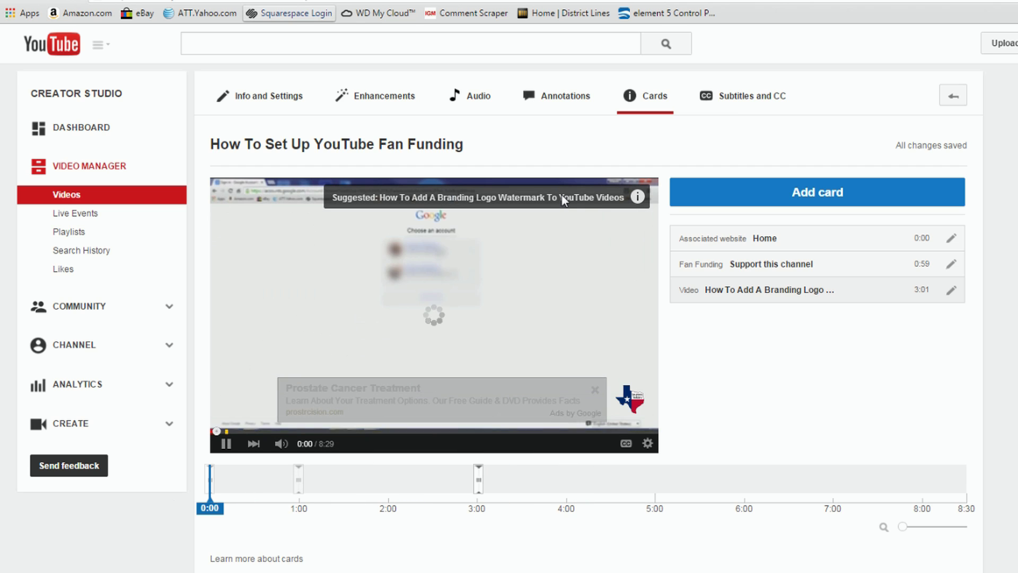
Play the preview with a pause at 0:11, stop at 0:15, and show the Home 'Visit Our Website' card.
click(227, 444)
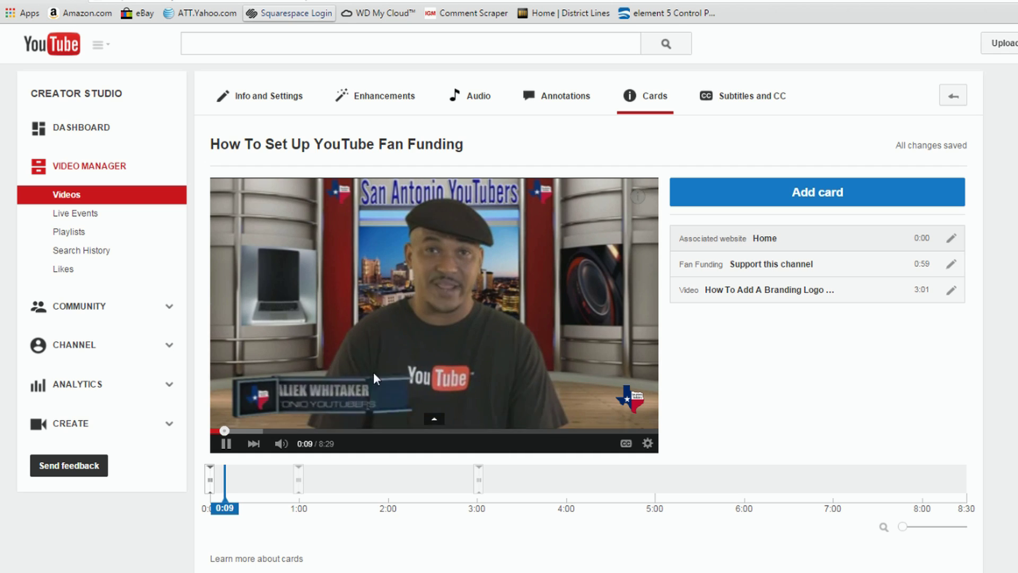
key(space)
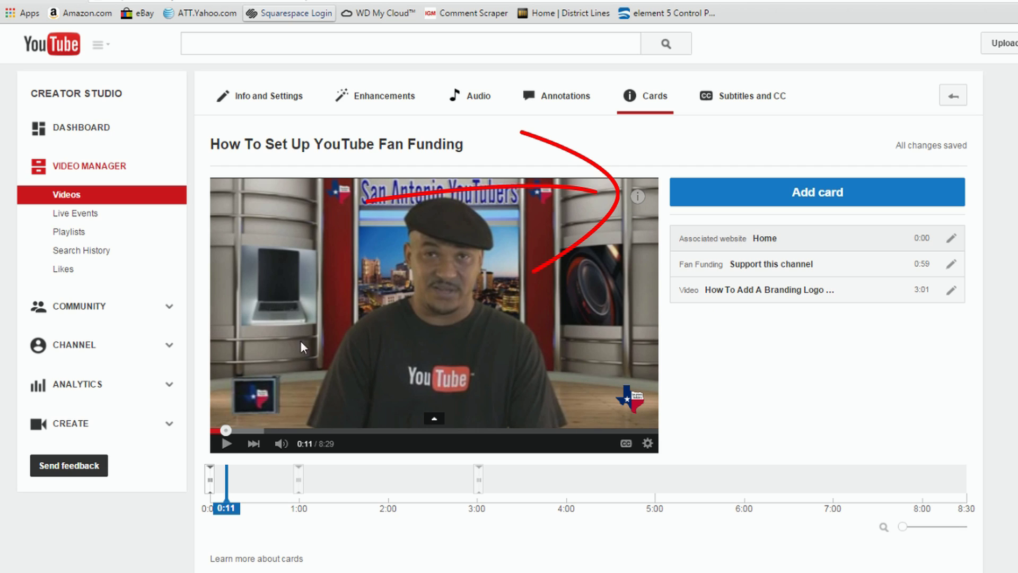
click(226, 444)
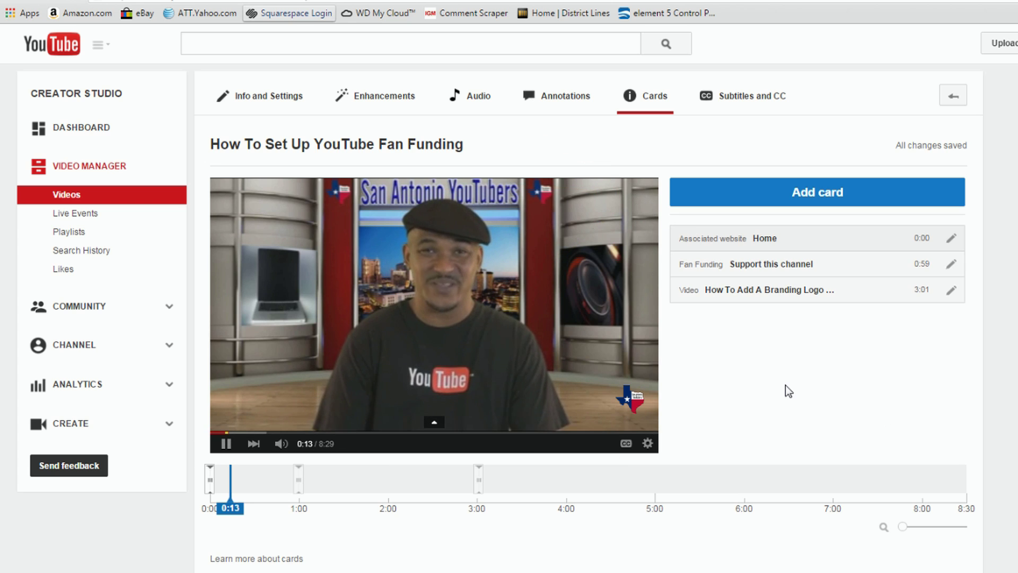
click(226, 443)
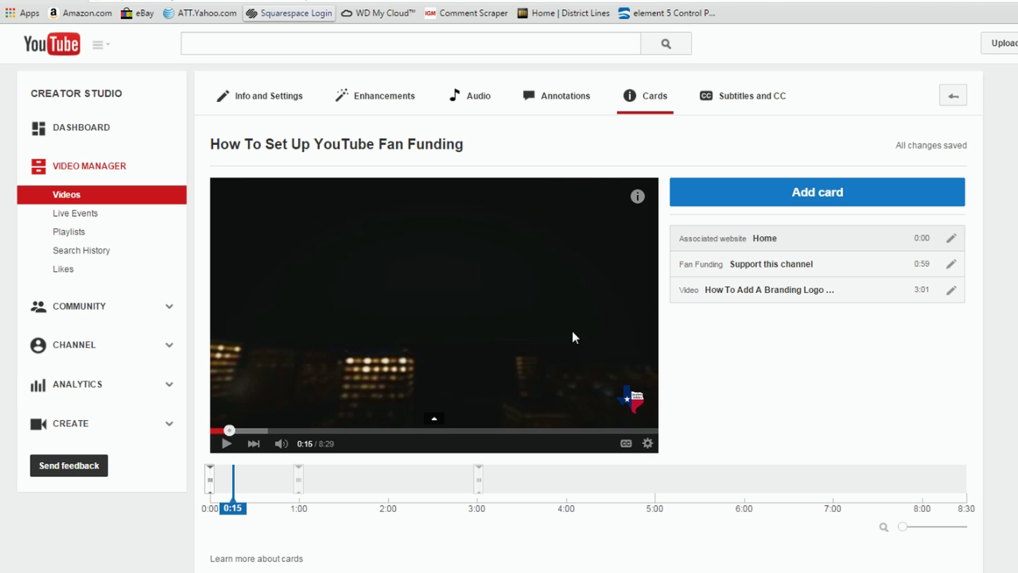
click(638, 196)
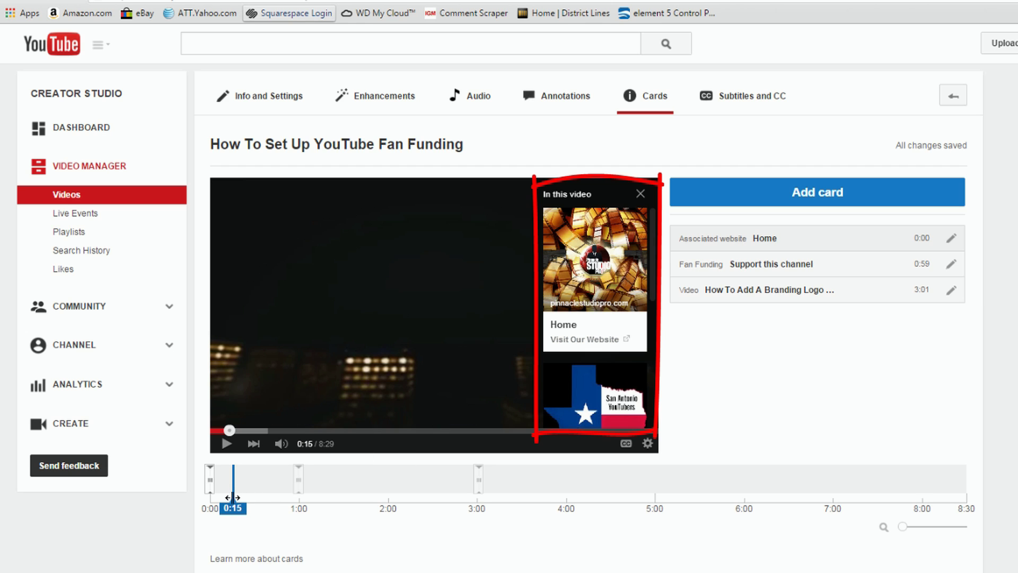
Play the preview from 0:54 to 1:04 past the fan funding card, then close the cards panel.
drag(233, 497, 291, 501)
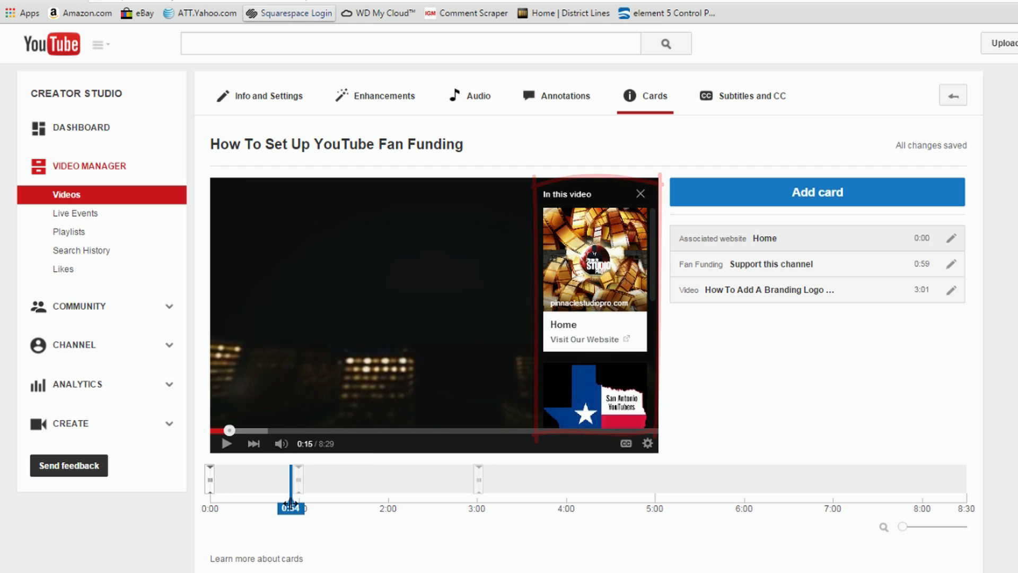
click(226, 444)
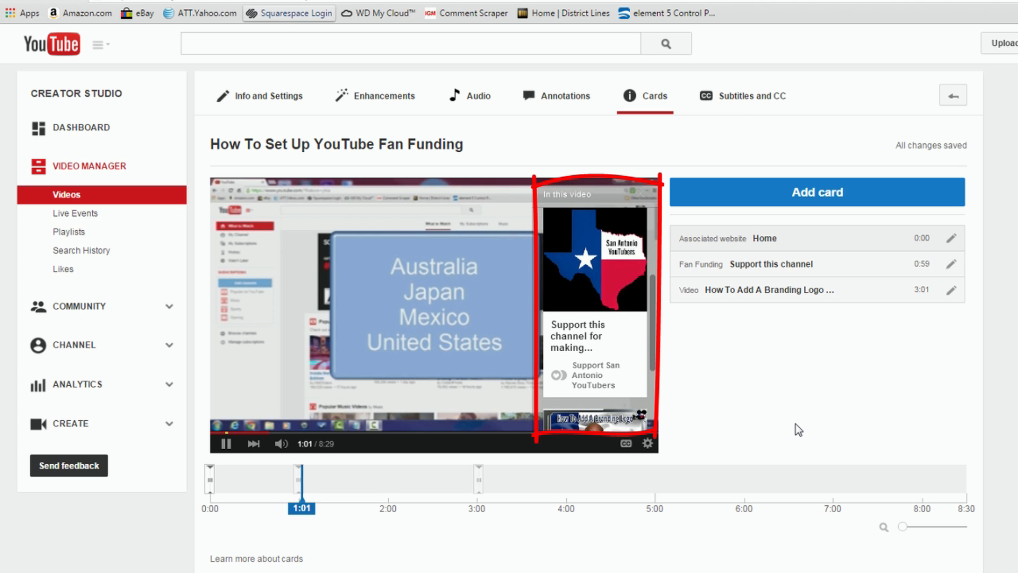
key(space)
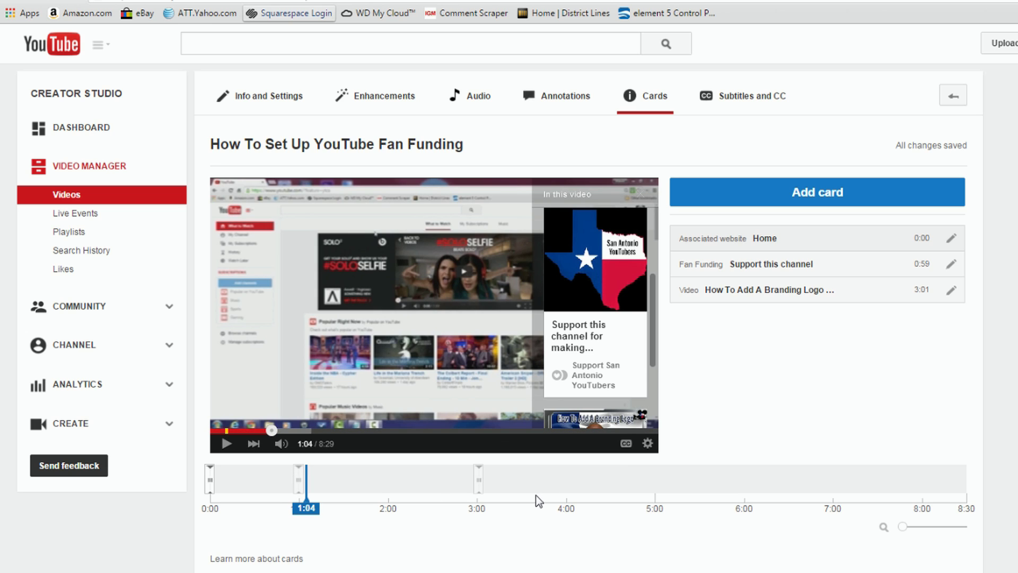
click(640, 194)
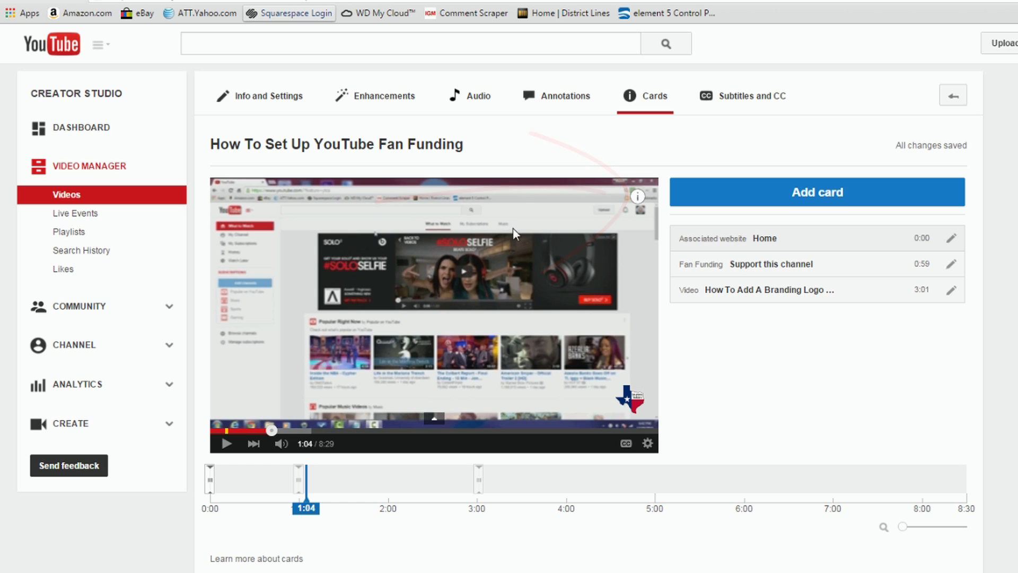
click(225, 444)
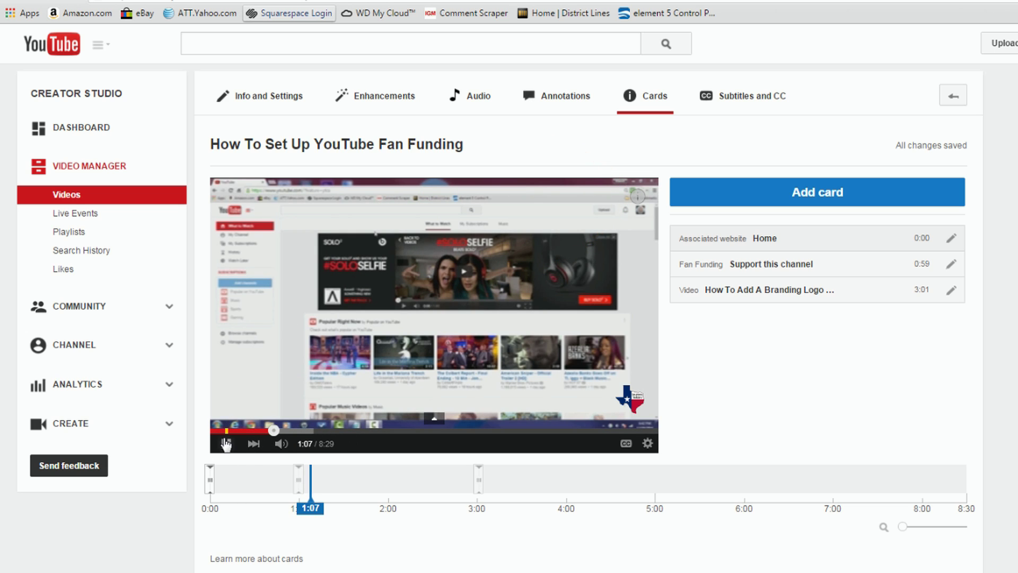
click(225, 444)
Play from 2:56 to 3:05 with the cards panel showing the branding-logo video card.
drag(310, 483, 471, 500)
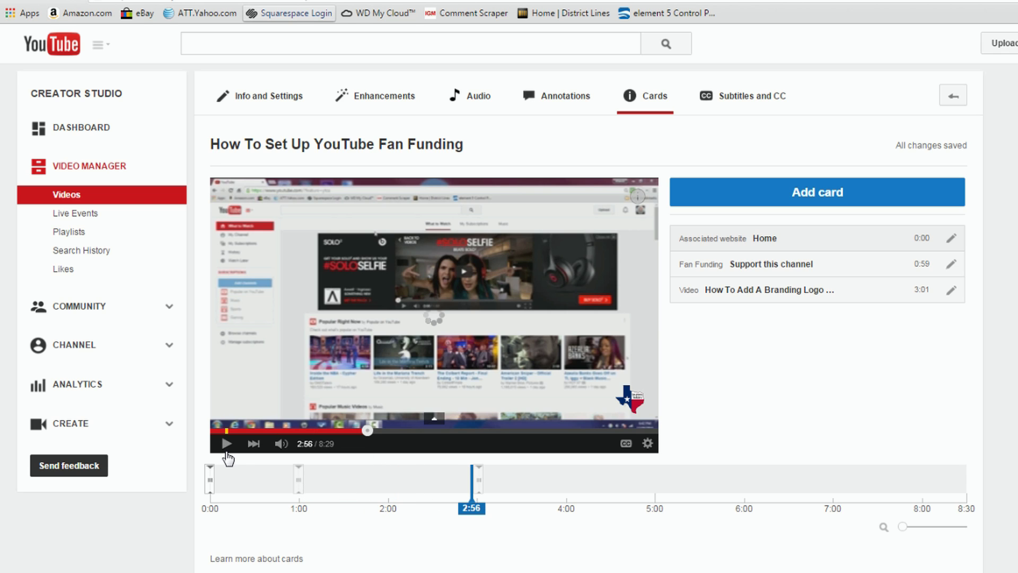
click(226, 446)
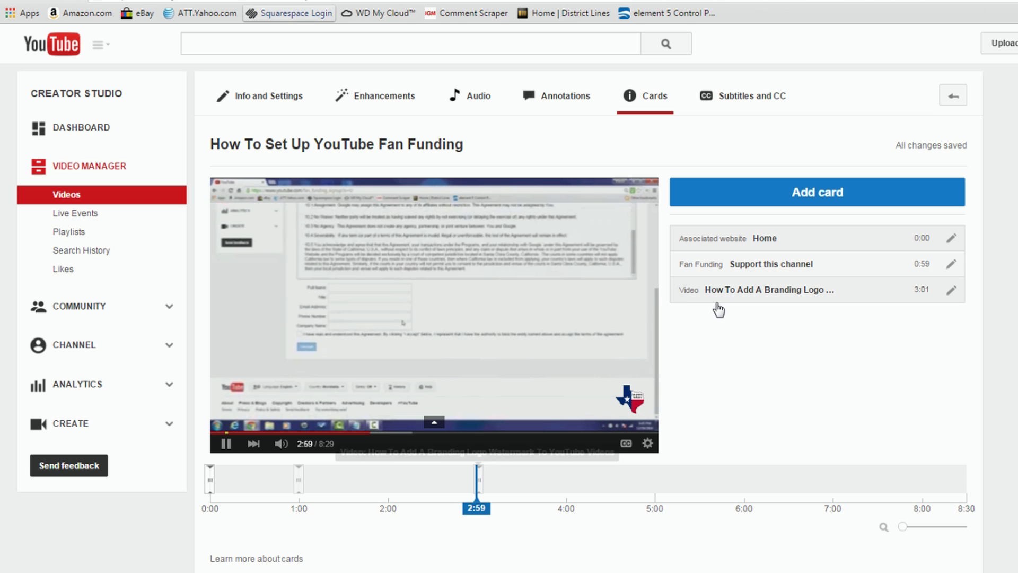
click(637, 198)
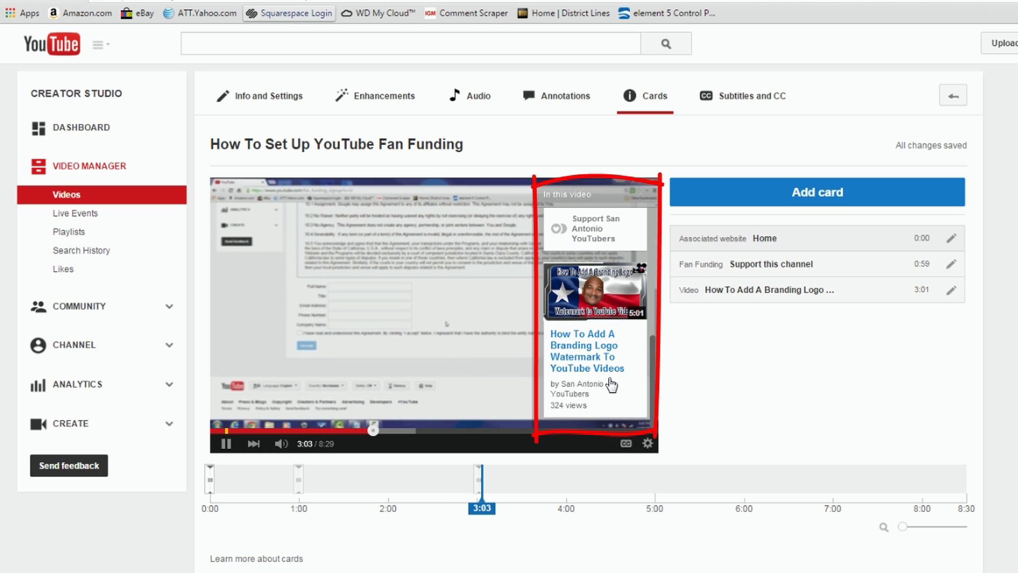
click(226, 443)
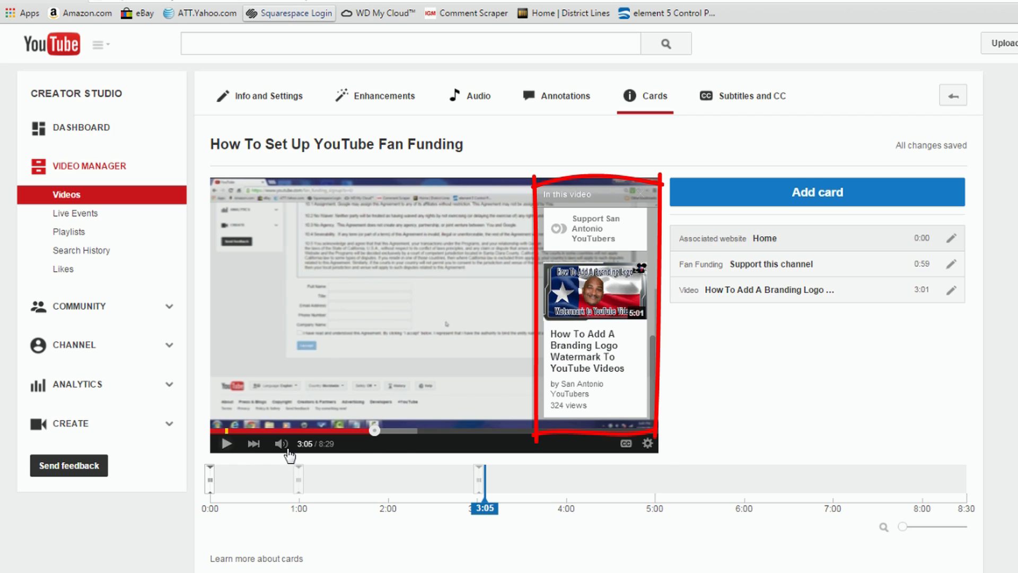